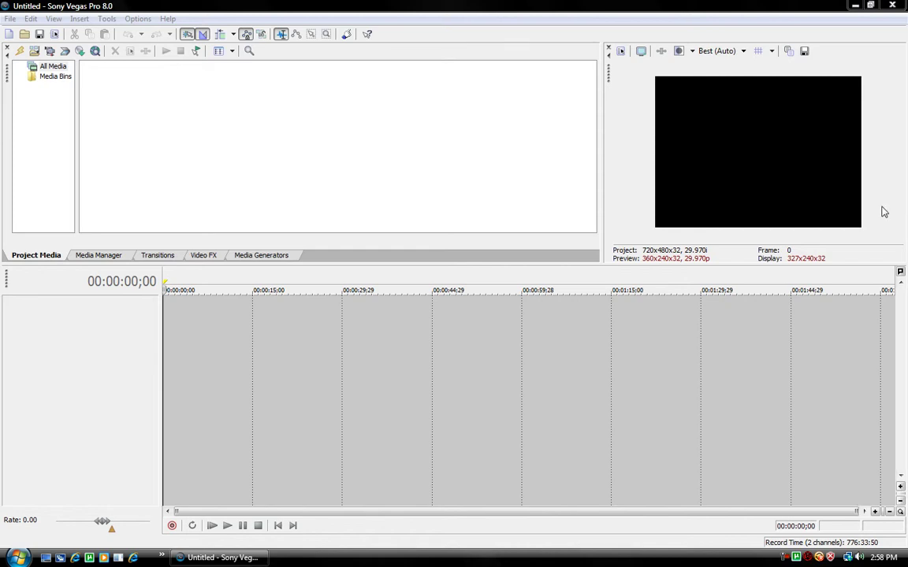
# After viewing the example wallpaper, set the project frame size to 1440 × 900 and apply it
pyautogui.click(855, 6)
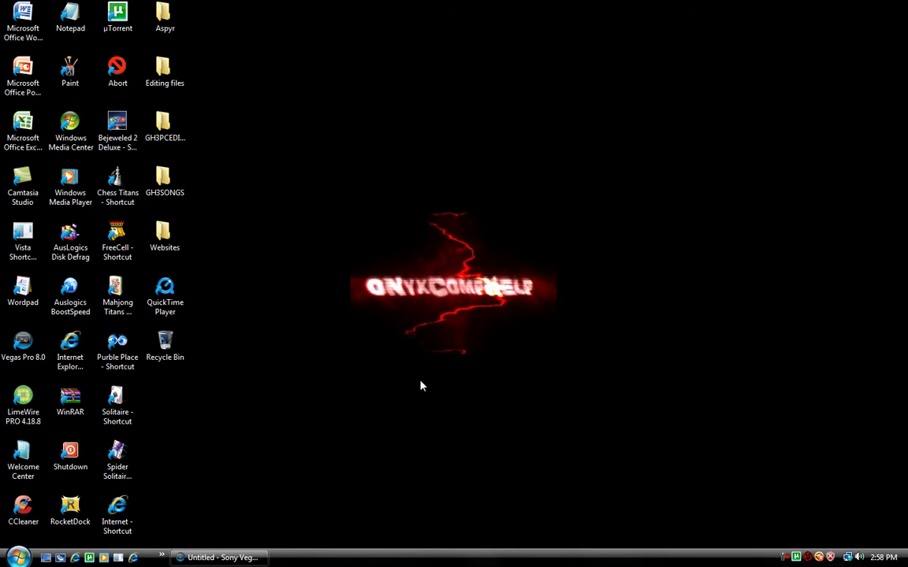
pyautogui.click(221, 558)
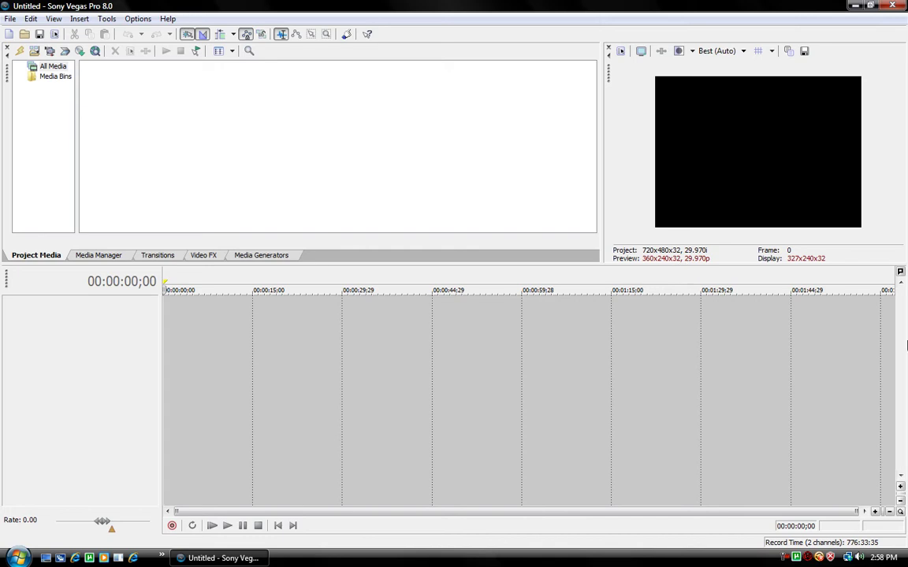
pyautogui.click(10, 19)
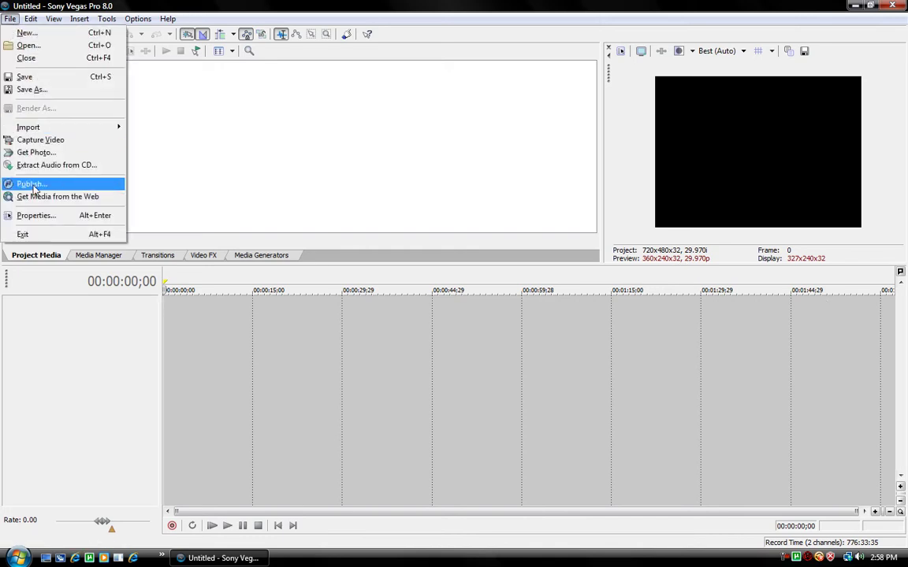
pyautogui.click(22, 215)
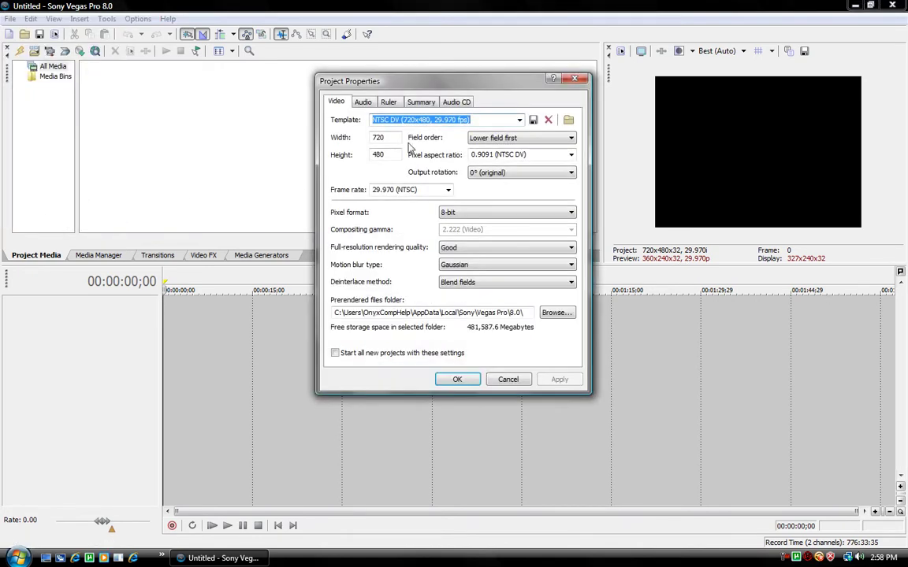
pyautogui.doubleClick(378, 138)
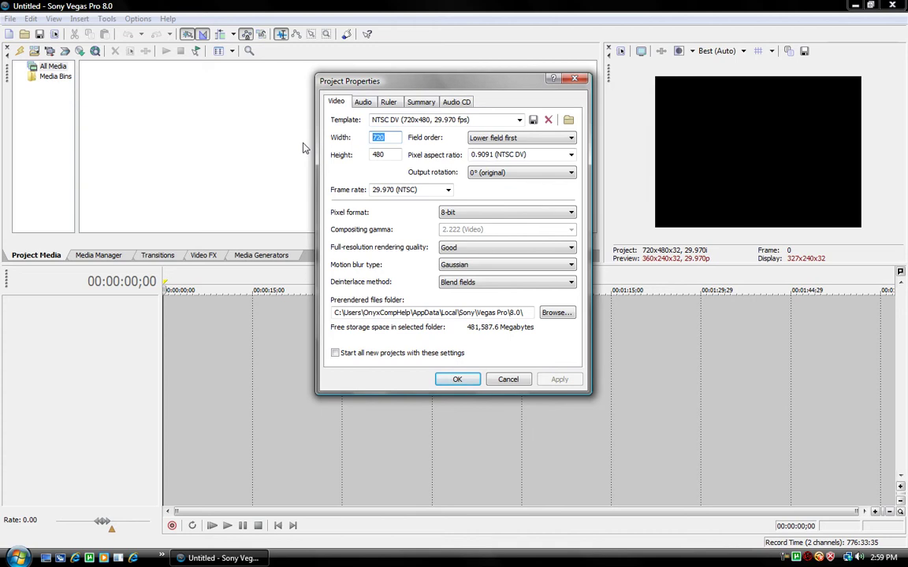
pyautogui.write('1440')
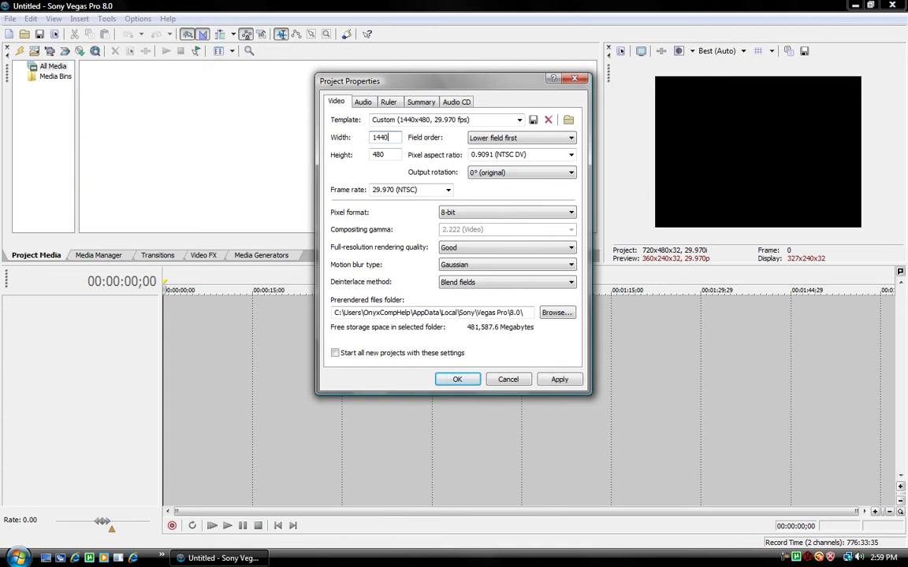
pyautogui.press('Tab')
pyautogui.write('900')
pyautogui.click(557, 380)
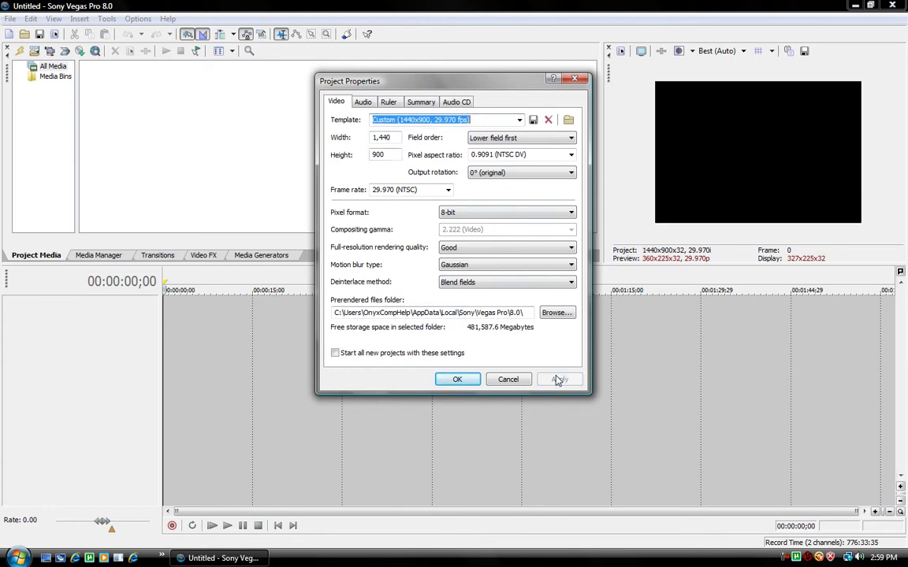
# Confirm the project settings and set the preview quality to Best (Full)
pyautogui.click(476, 380)
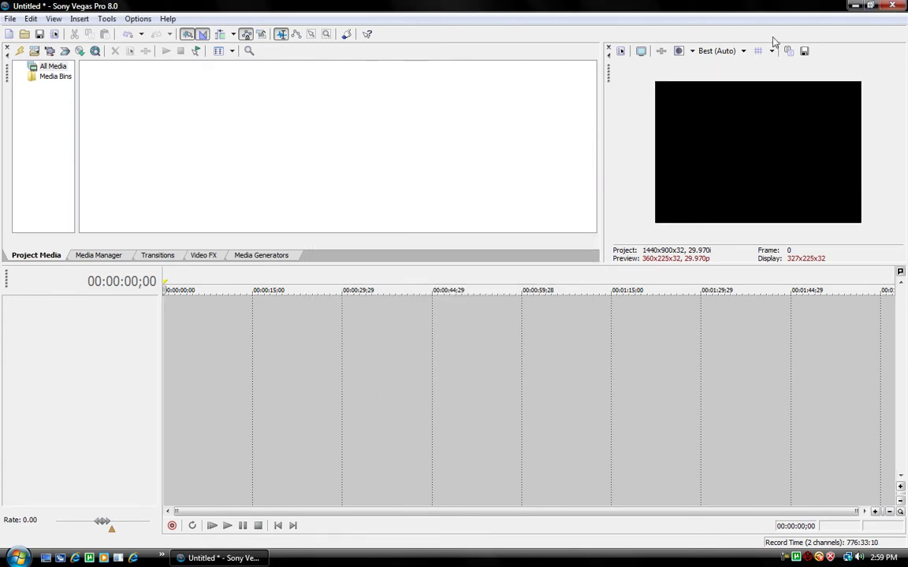
pyautogui.click(742, 51)
pyautogui.moveTo(745, 104)
pyautogui.click(780, 116)
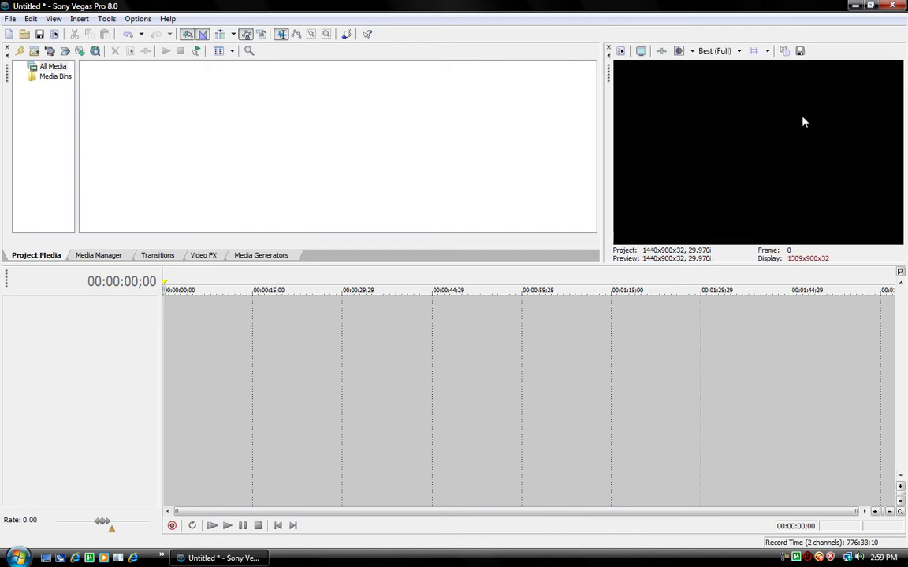
pyautogui.moveTo(603, 161); pyautogui.dragTo(639, 146)
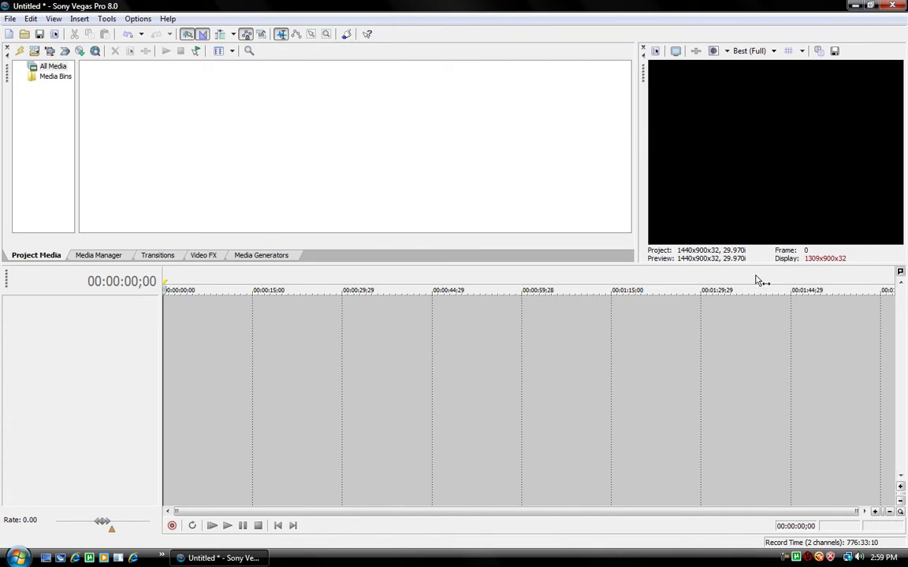
# Insert four empty video tracks into the timeline
pyautogui.click(197, 255)
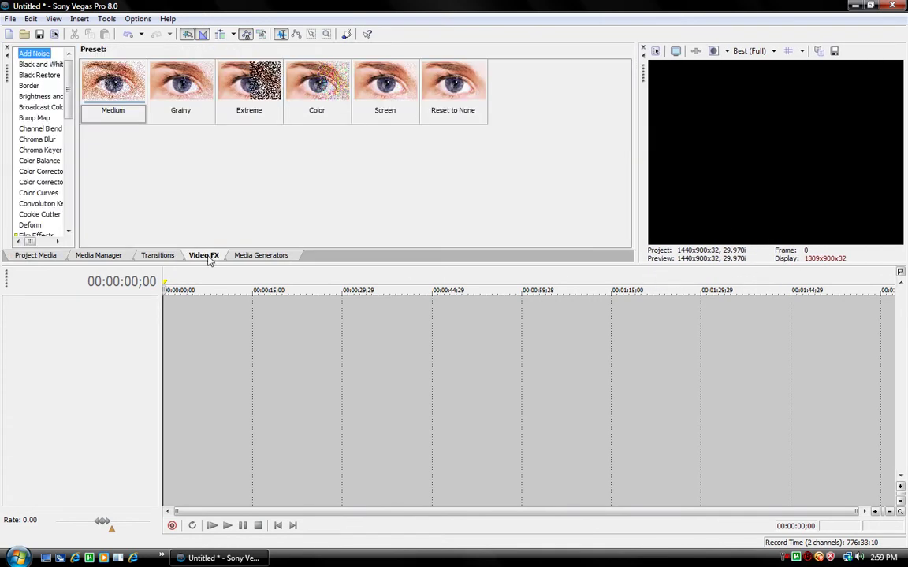
pyautogui.rightClick(187, 365)
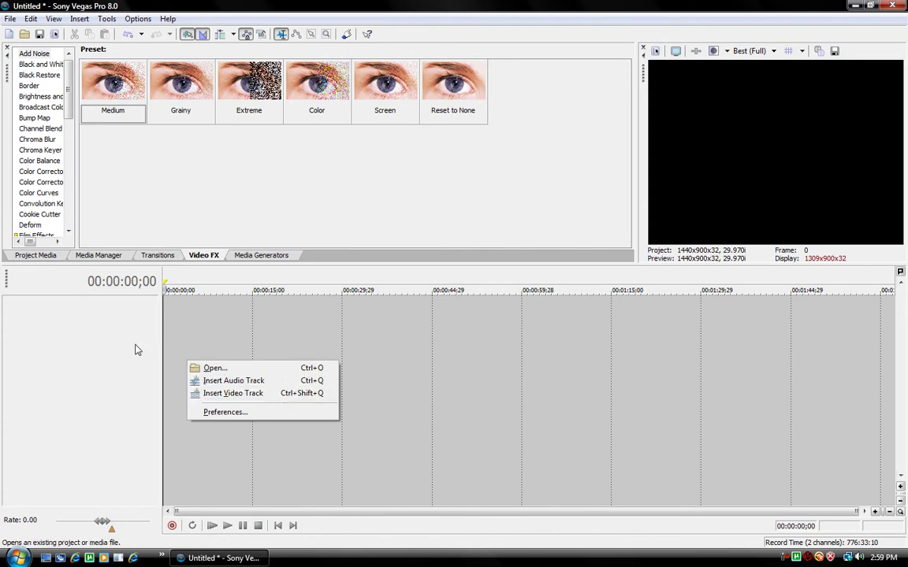
pyautogui.click(191, 342)
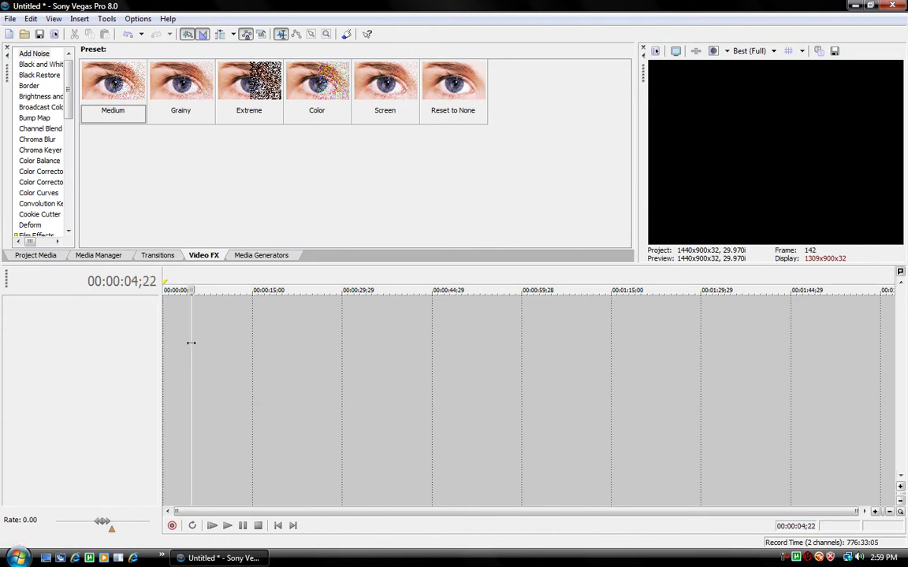
pyautogui.hotkey('ctrl', 'shift', 'q')
pyautogui.hotkey('ctrl', 'shift', 'q')
pyautogui.hotkey('ctrl', 'shift', 'q')
pyautogui.hotkey('ctrl', 'shift', 'q')
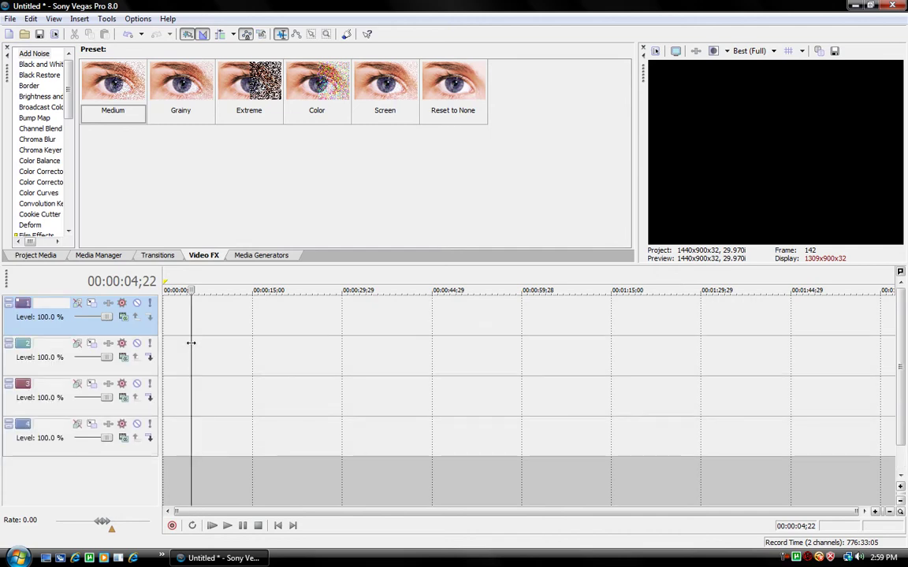
# Set compositing modes on tracks 1–3, using Dodge for tracks 1 and 3
pyautogui.click(124, 317)
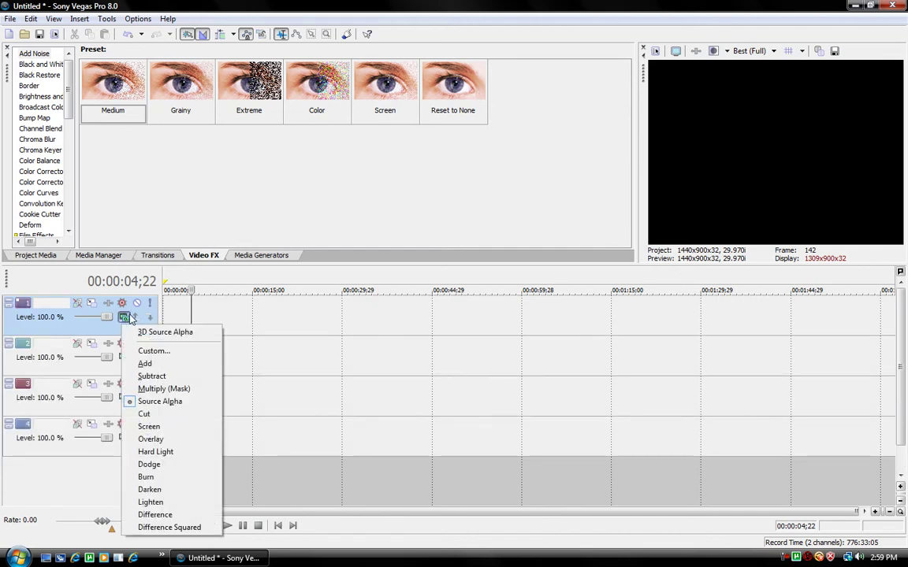
pyautogui.click(144, 464)
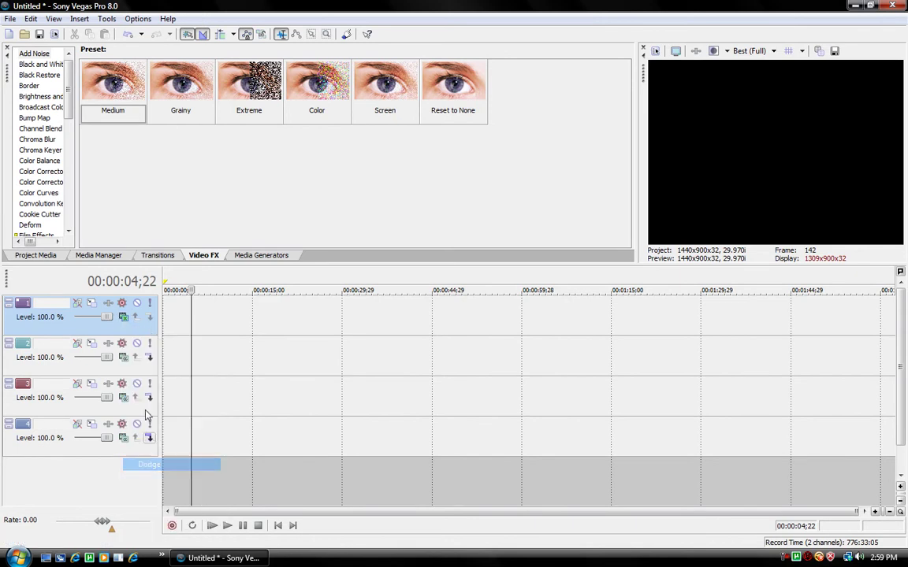
pyautogui.click(124, 357)
pyautogui.click(146, 317)
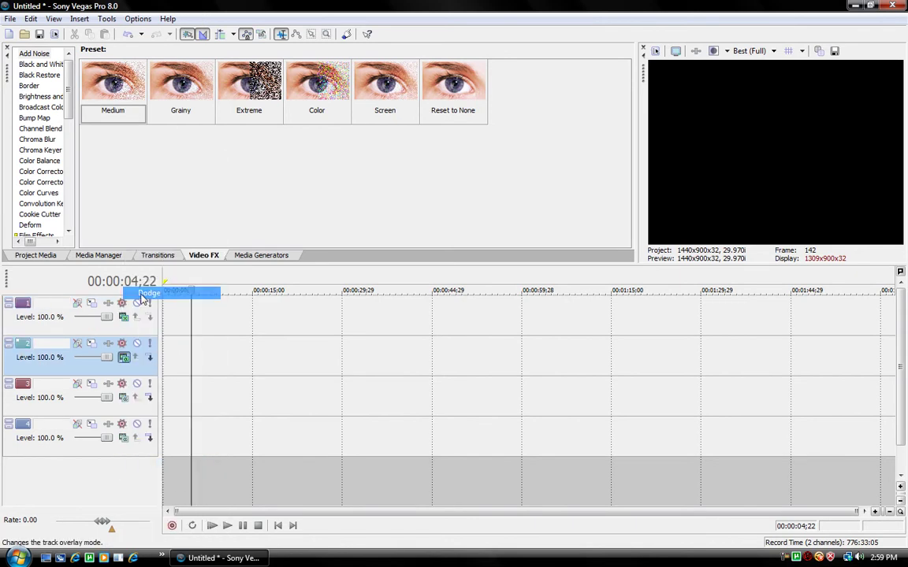
pyautogui.click(124, 397)
pyautogui.click(147, 333)
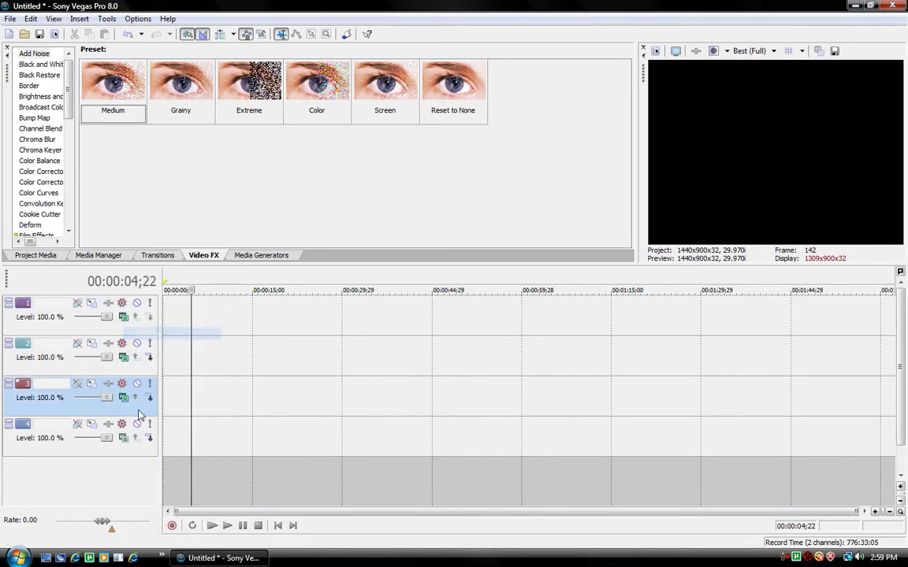
pyautogui.rightClick(186, 443)
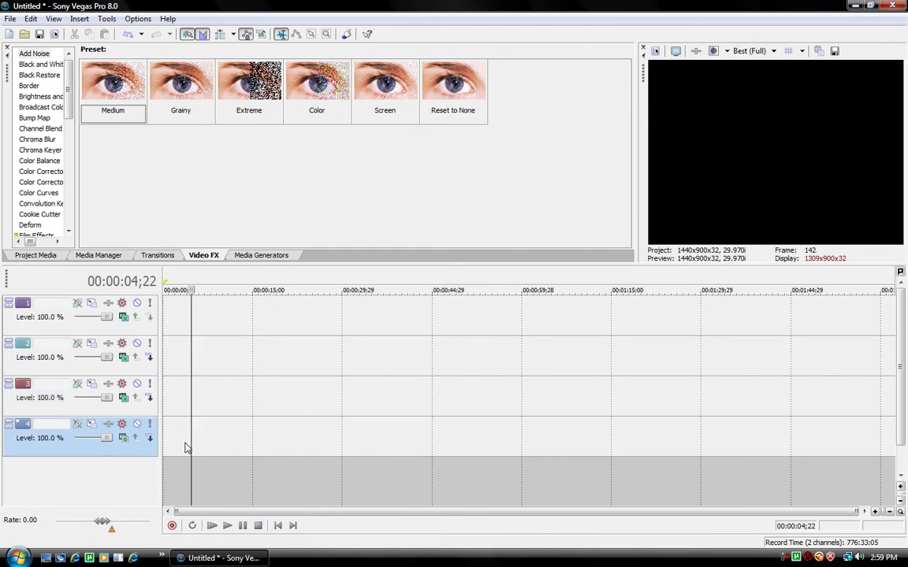
pyautogui.click(148, 247)
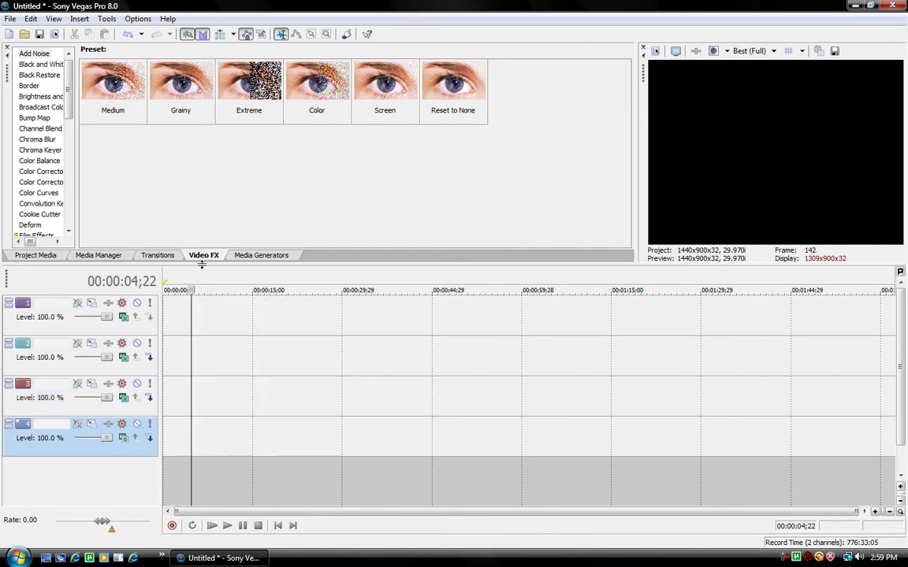
# Place a Default Text generator on track 4 and replace the sample text with 'OnyxCompHelp'
pyautogui.hotkey('alt', '9')
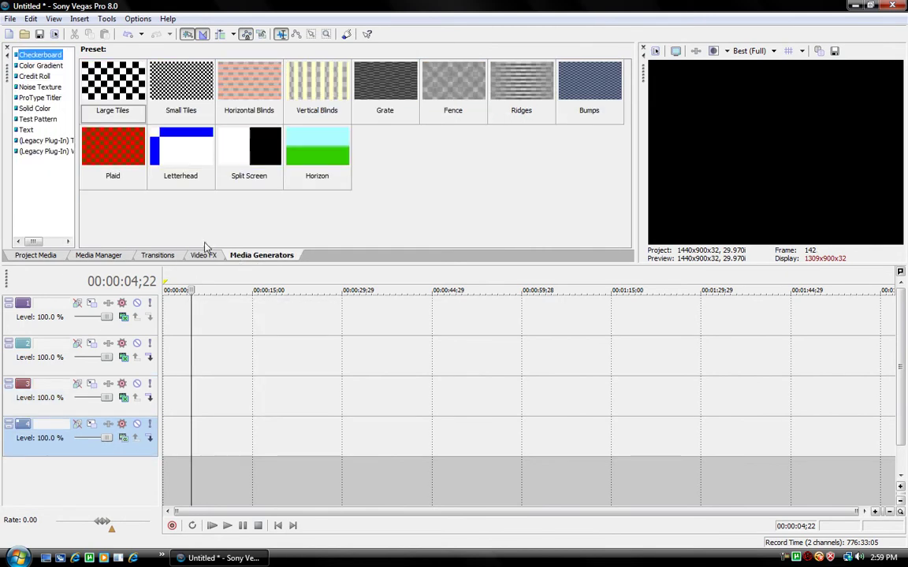
pyautogui.click(26, 130)
pyautogui.moveTo(113, 83); pyautogui.dragTo(167, 441)
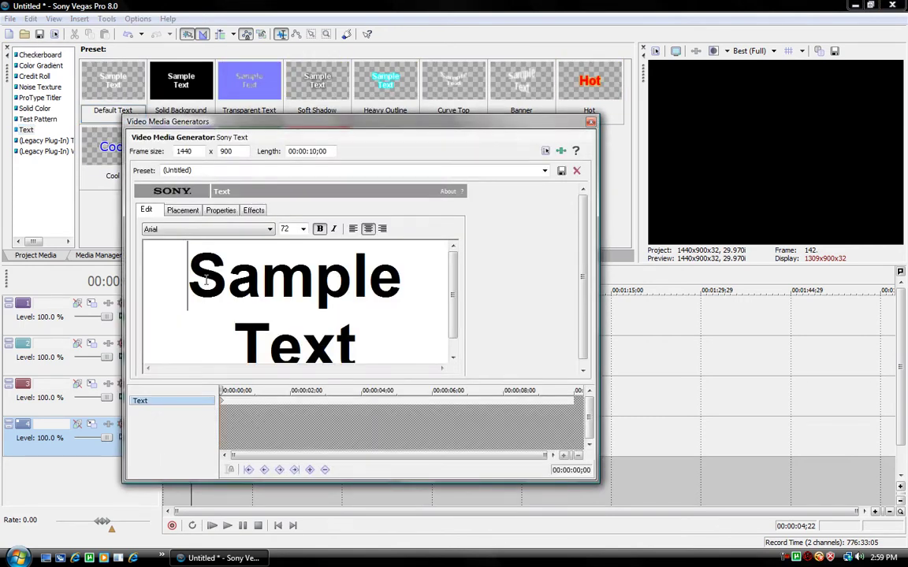
pyautogui.moveTo(202, 274); pyautogui.dragTo(355, 358)
pyautogui.press('BackSpace')
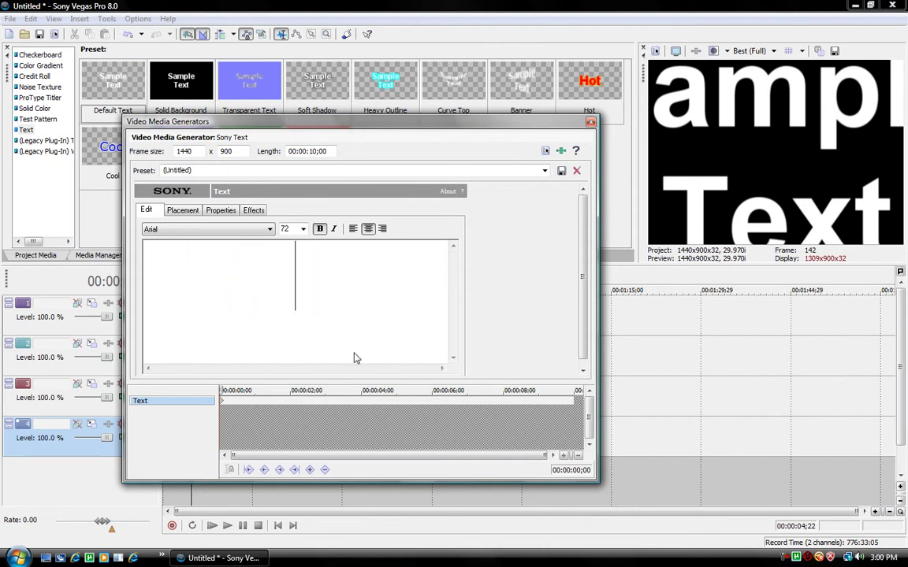
pyautogui.write('On')
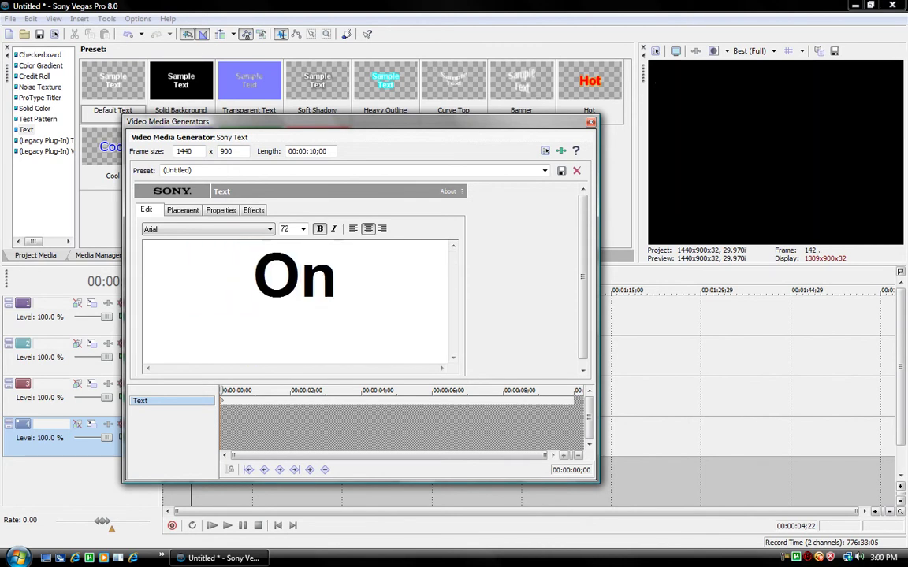
pyautogui.write('yxCompHE')
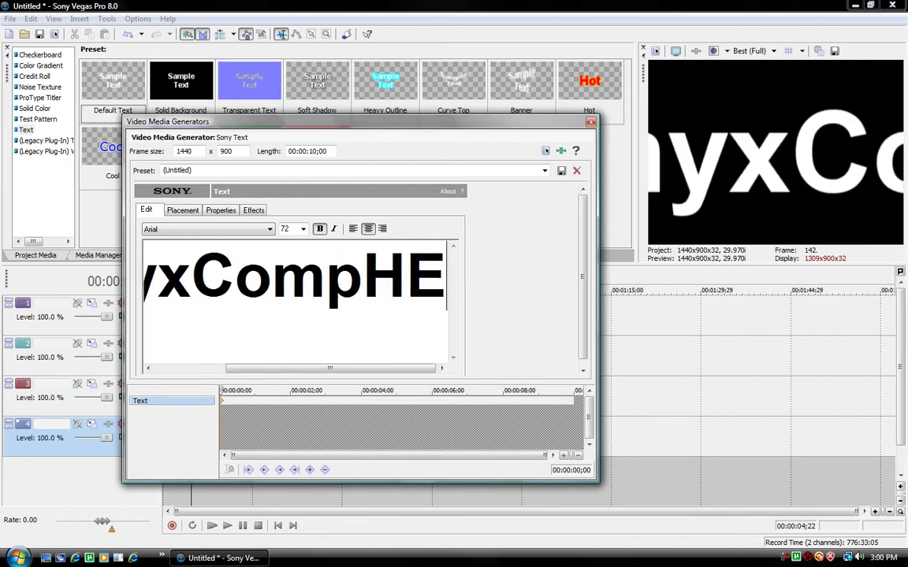
pyautogui.press('BackSpace')
pyautogui.write('elp')
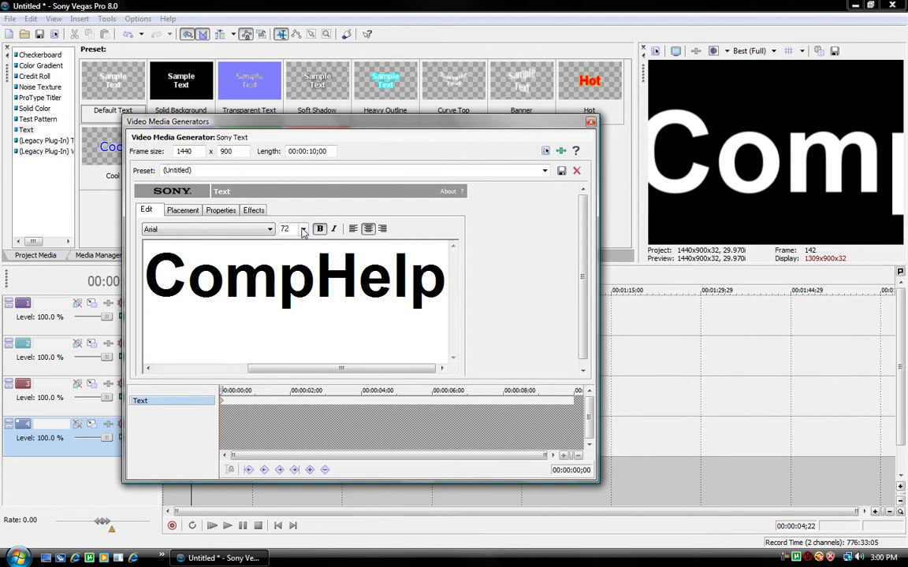
# Format the text as AR DARLING, size 60, with bold turned off
pyautogui.click(302, 229)
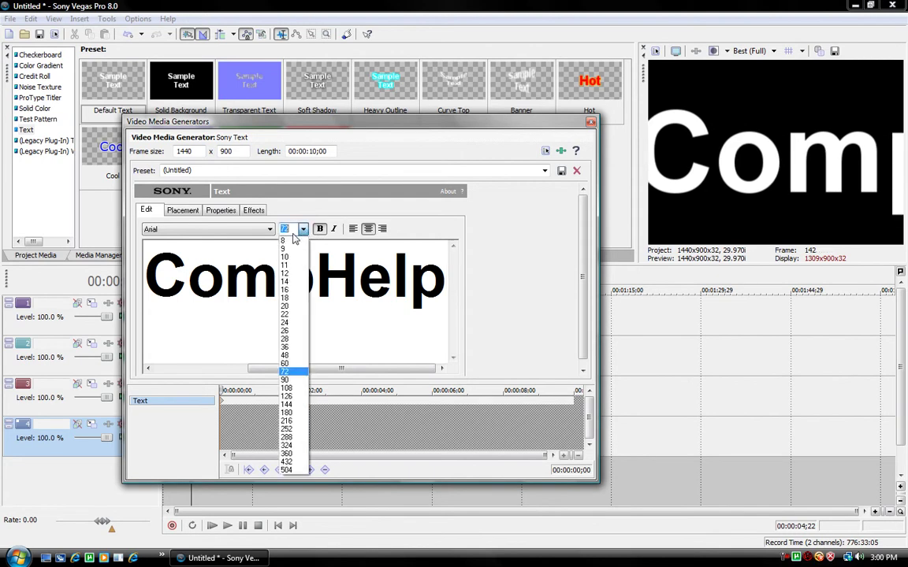
pyautogui.click(285, 356)
pyautogui.moveTo(638, 156); pyautogui.dragTo(613, 122)
pyautogui.click(319, 229)
pyautogui.click(248, 231)
pyautogui.scroll(6, 272, 303)
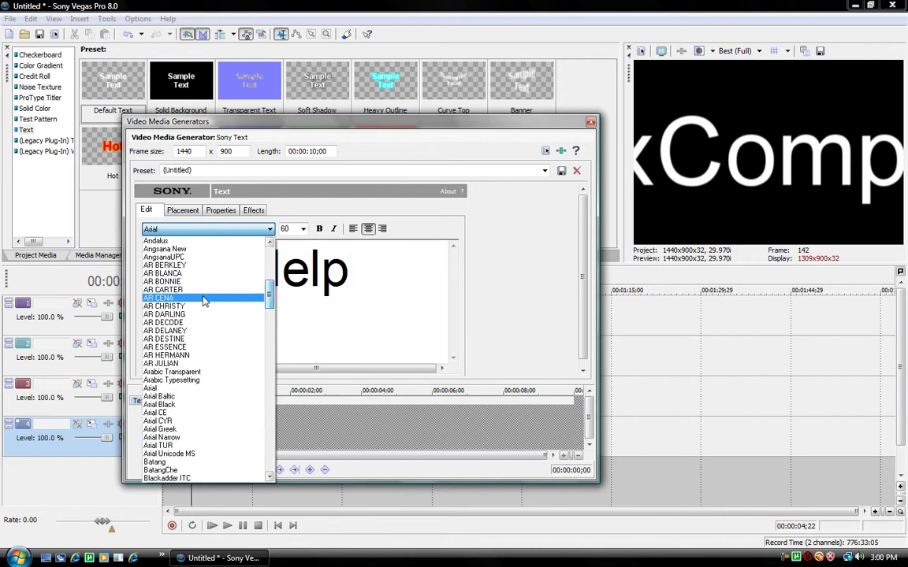
pyautogui.click(182, 315)
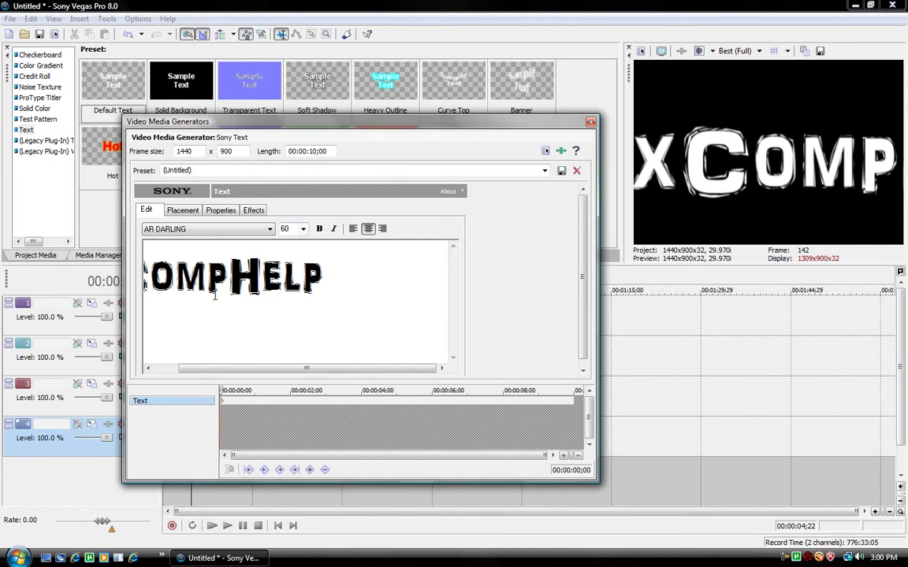
pyautogui.click(223, 210)
pyautogui.click(254, 210)
# Give the text a red outline with feather 0.554 and width 0.163, then close the generator
pyautogui.click(221, 209)
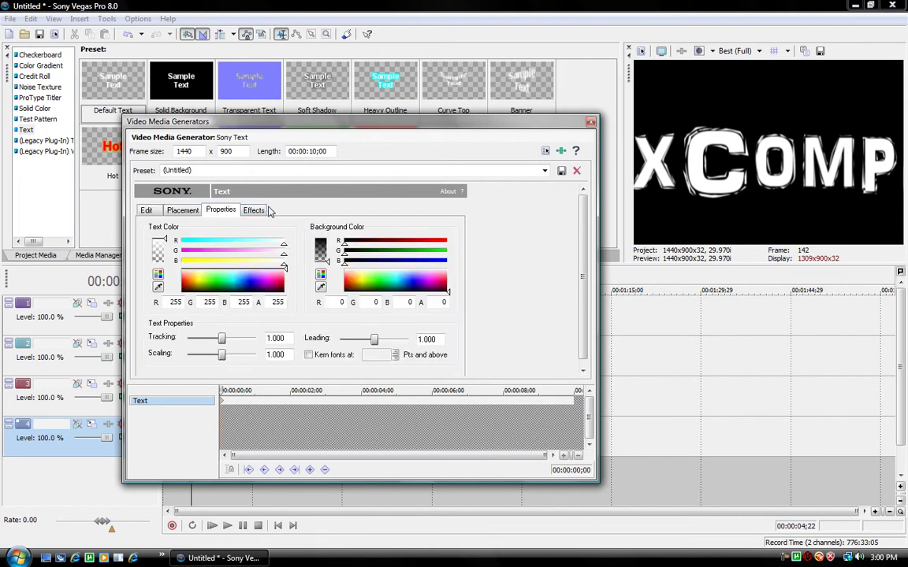
pyautogui.click(254, 211)
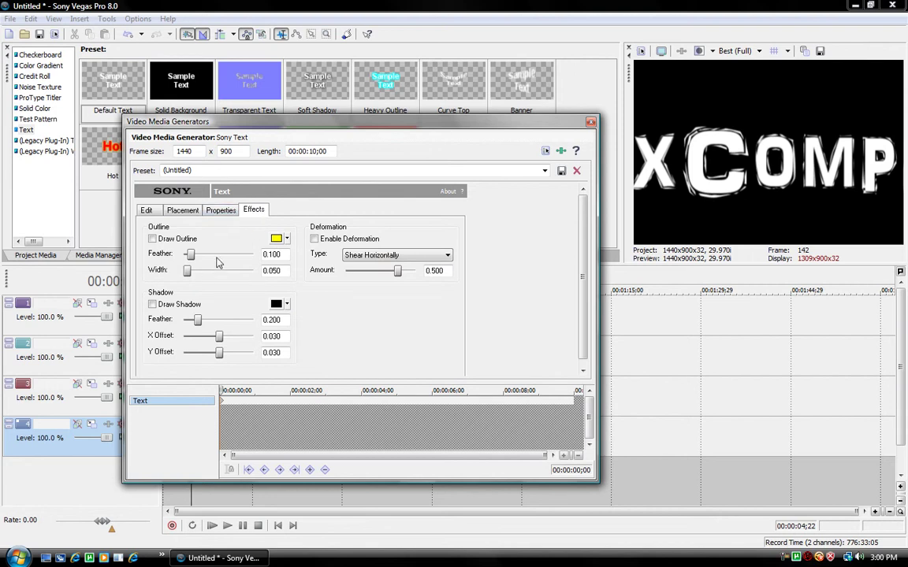
pyautogui.click(287, 240)
pyautogui.moveTo(318, 294); pyautogui.dragTo(290, 295)
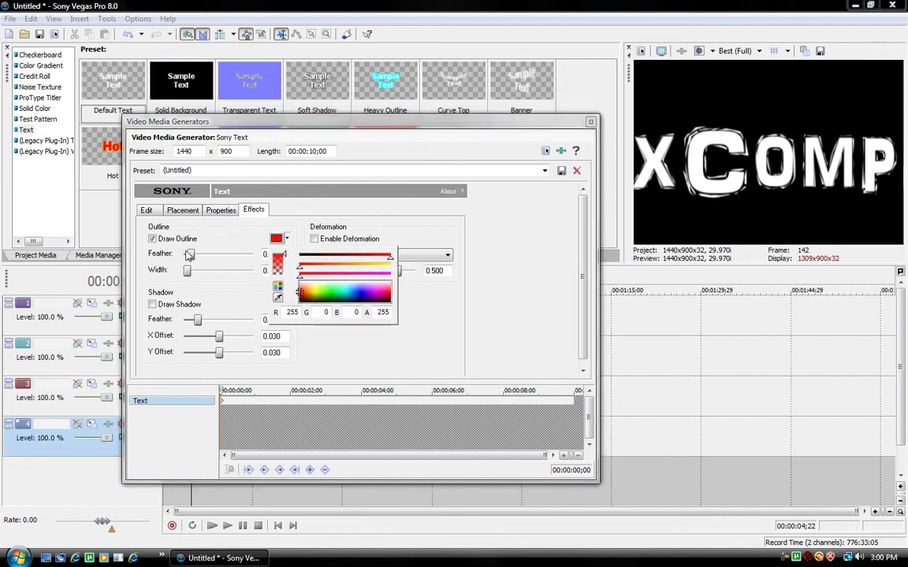
pyautogui.moveTo(190, 254); pyautogui.dragTo(226, 264)
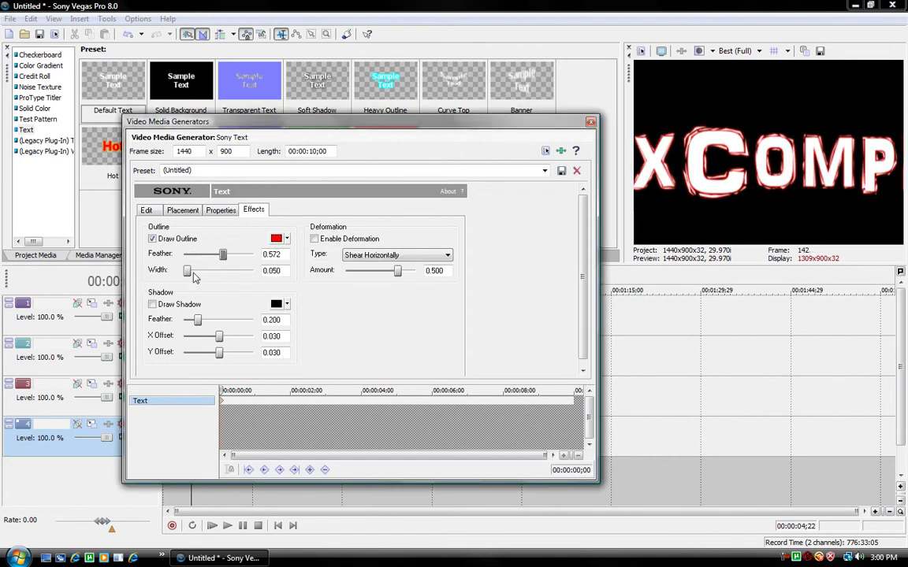
pyautogui.click(286, 238)
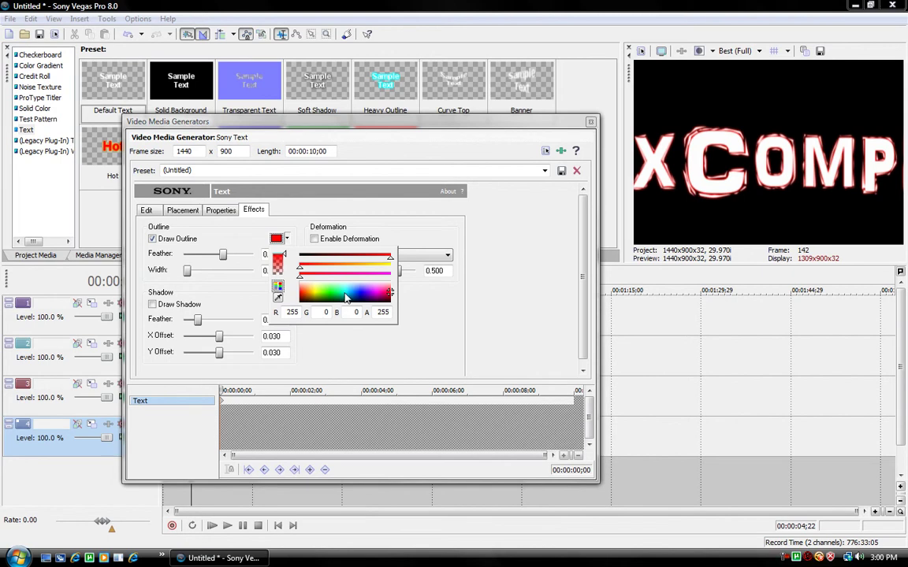
pyautogui.moveTo(304, 292); pyautogui.dragTo(302, 294)
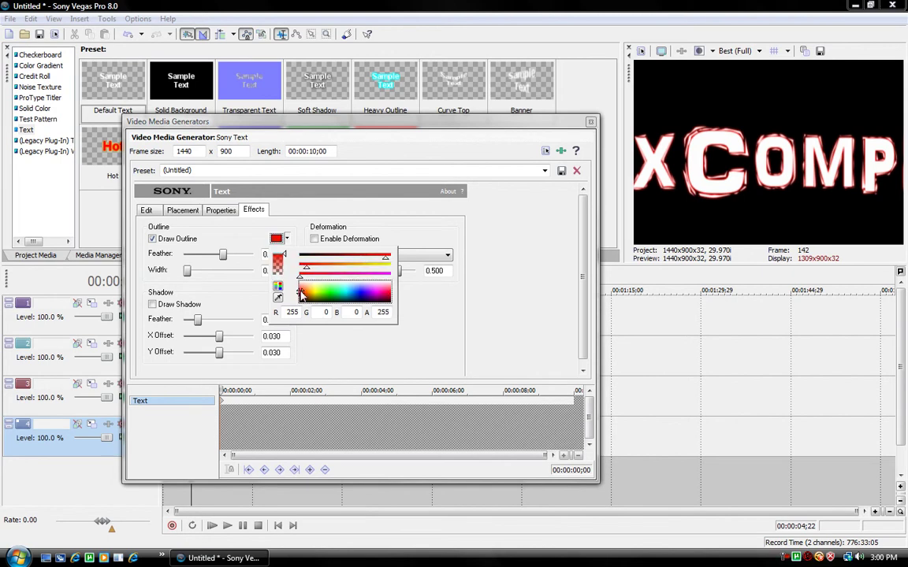
pyautogui.click(232, 275)
pyautogui.moveTo(230, 249); pyautogui.dragTo(195, 283)
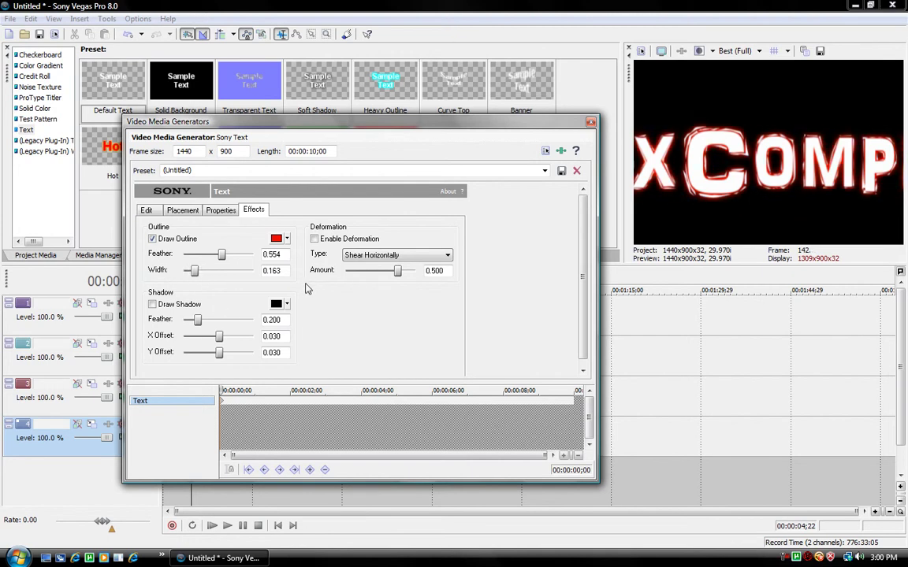
pyautogui.click(590, 122)
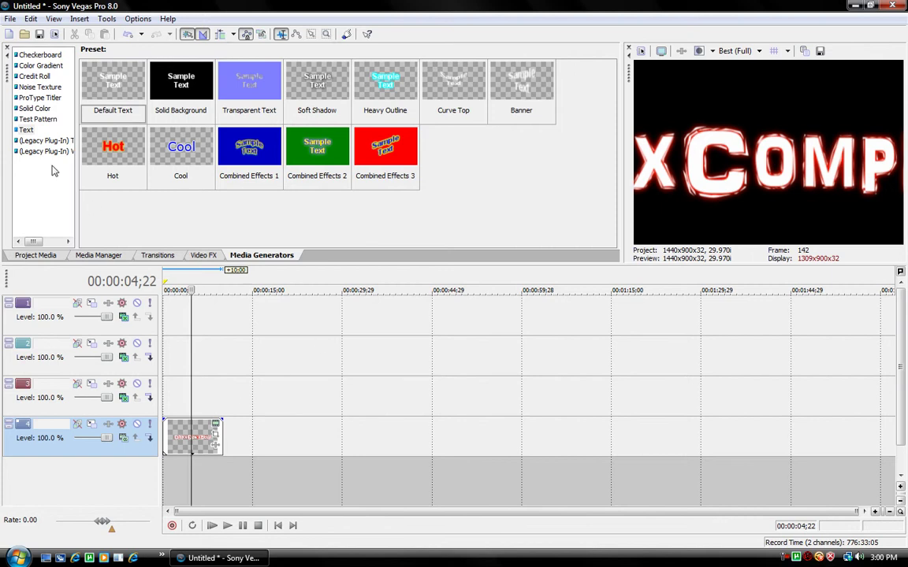
# Apply the TV Simulator TV Look and Bad Sync presets to the text clip
pyautogui.click(203, 256)
pyautogui.scroll(-15, 64, 85)
pyautogui.click(37, 197)
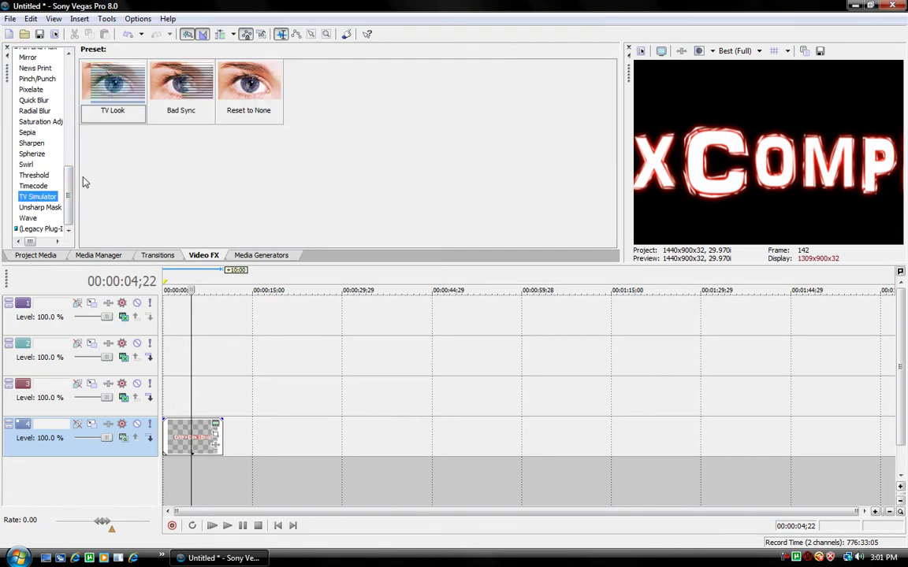
pyautogui.moveTo(112, 93); pyautogui.dragTo(195, 449)
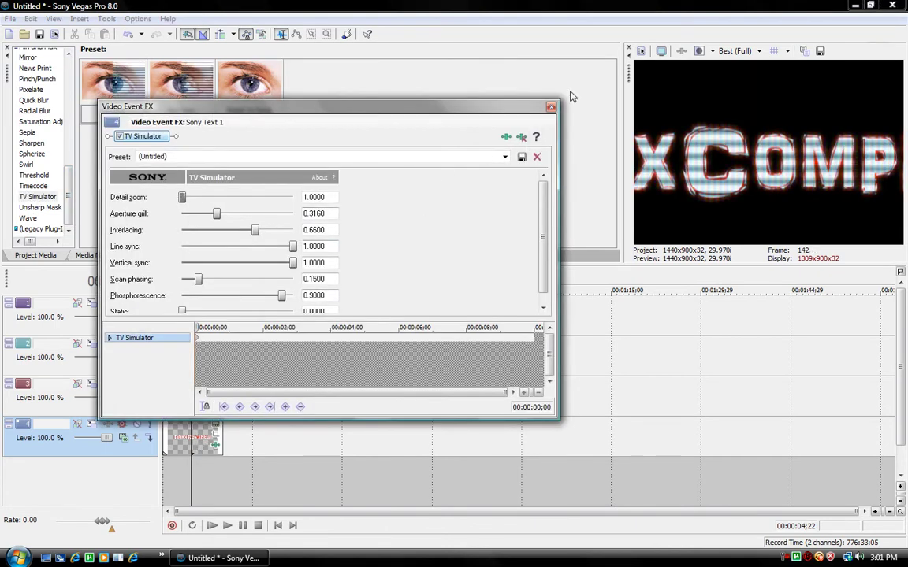
pyautogui.click(550, 106)
pyautogui.moveTo(164, 415); pyautogui.dragTo(169, 424)
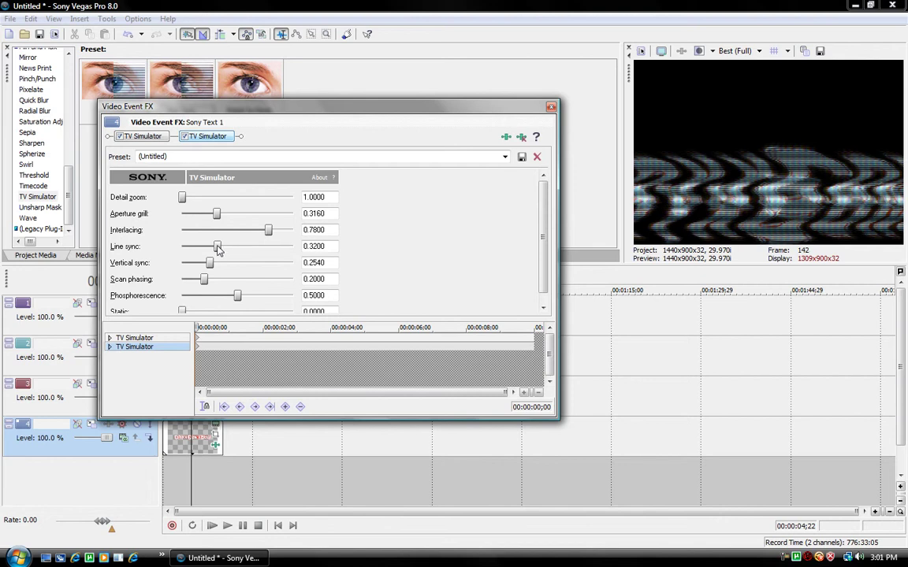
# Tune the line and vertical sync distortion, and switch off the second TV Simulator
pyautogui.moveTo(218, 248); pyautogui.dragTo(256, 249)
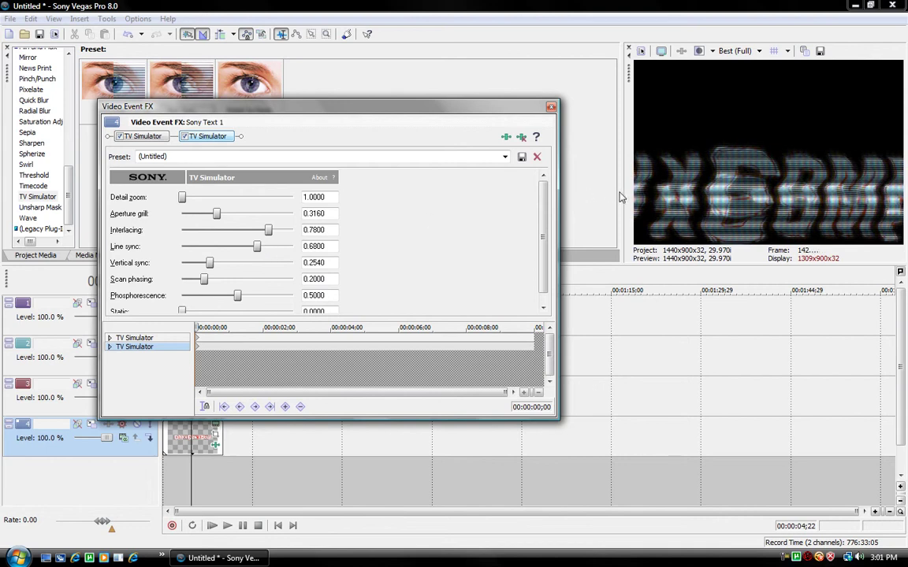
pyautogui.moveTo(577, 187); pyautogui.dragTo(14, 187)
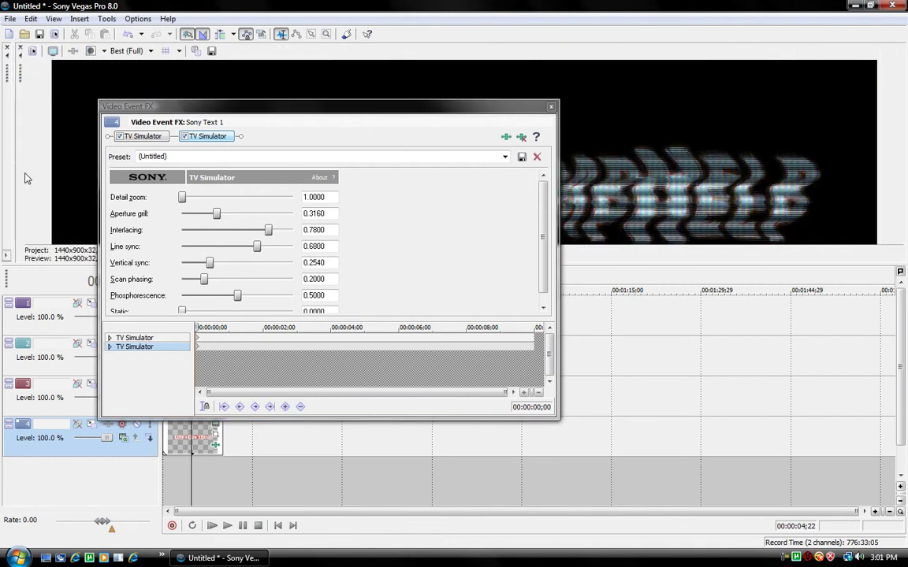
pyautogui.moveTo(284, 110); pyautogui.dragTo(362, 266)
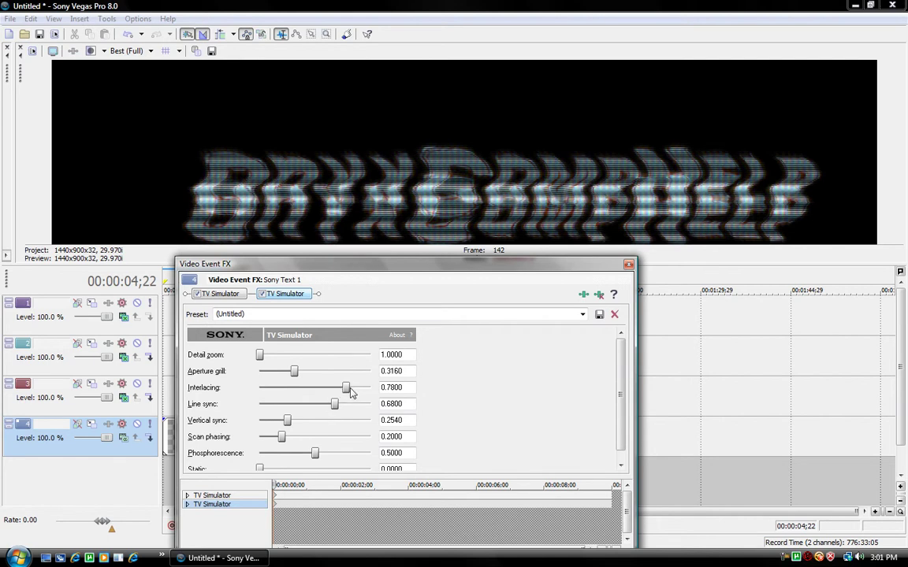
pyautogui.moveTo(335, 408); pyautogui.dragTo(373, 406)
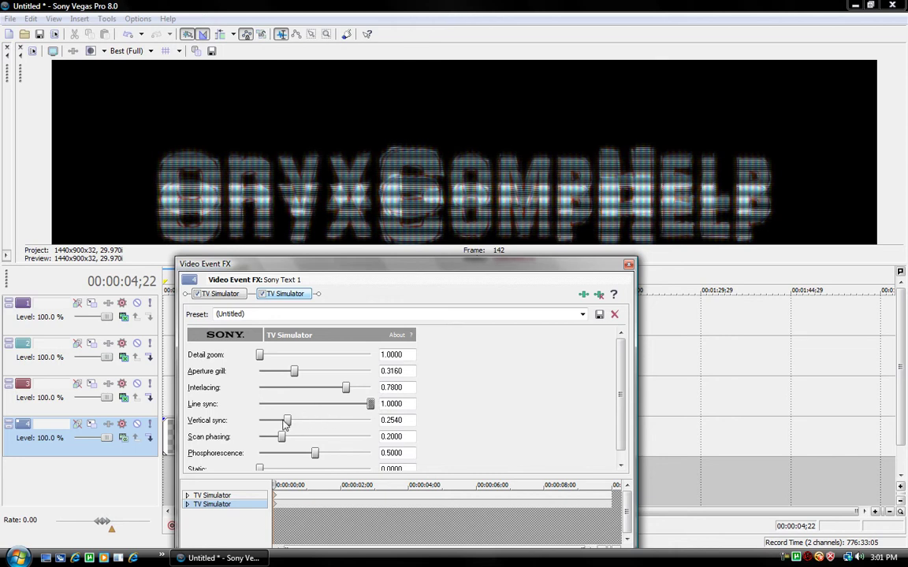
pyautogui.moveTo(288, 424); pyautogui.dragTo(311, 423)
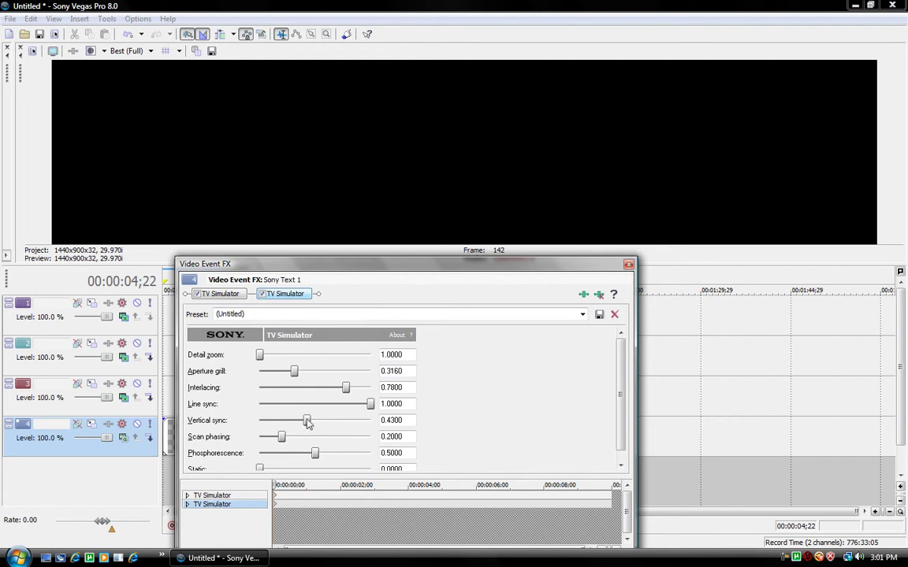
pyautogui.click(262, 294)
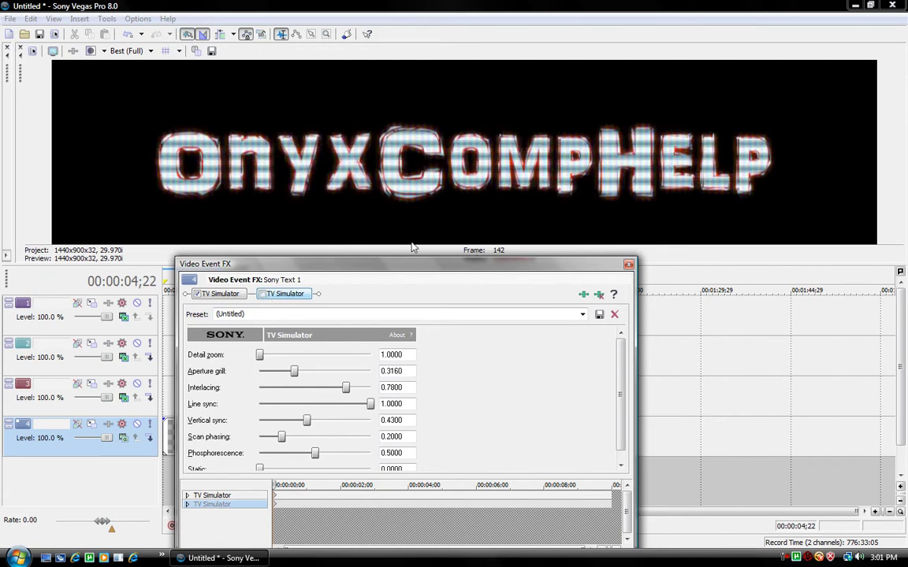
pyautogui.click(627, 263)
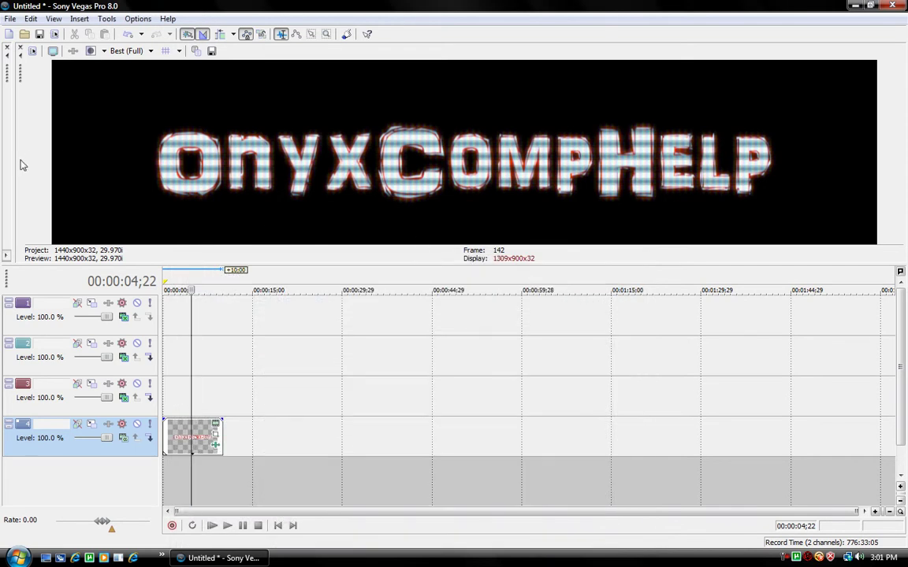
# Redock the effect presets beside the preview and set preview quality to Best (Auto)
pyautogui.moveTo(30, 161); pyautogui.dragTo(480, 169)
pyautogui.click(596, 52)
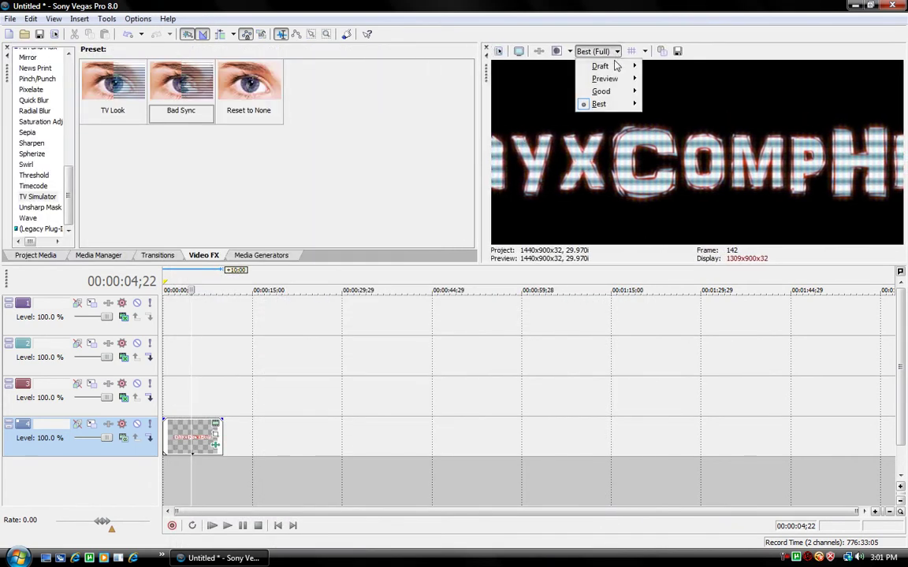
pyautogui.moveTo(605, 112)
pyautogui.click(673, 104)
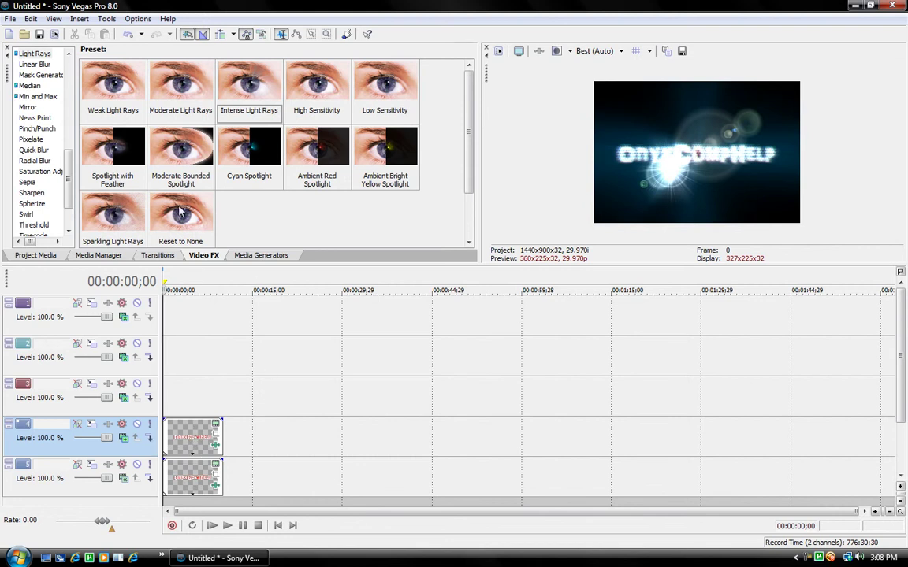
# Add a Standard Turbulence noise texture on track 3, keeping the Fractal - Turbulent style
pyautogui.click(264, 256)
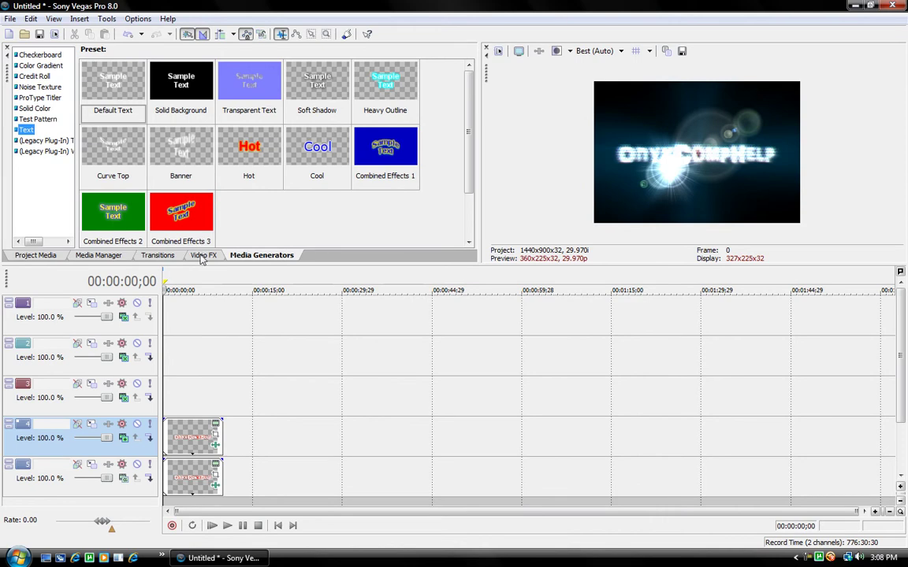
pyautogui.click(41, 87)
pyautogui.moveTo(176, 89); pyautogui.dragTo(167, 406)
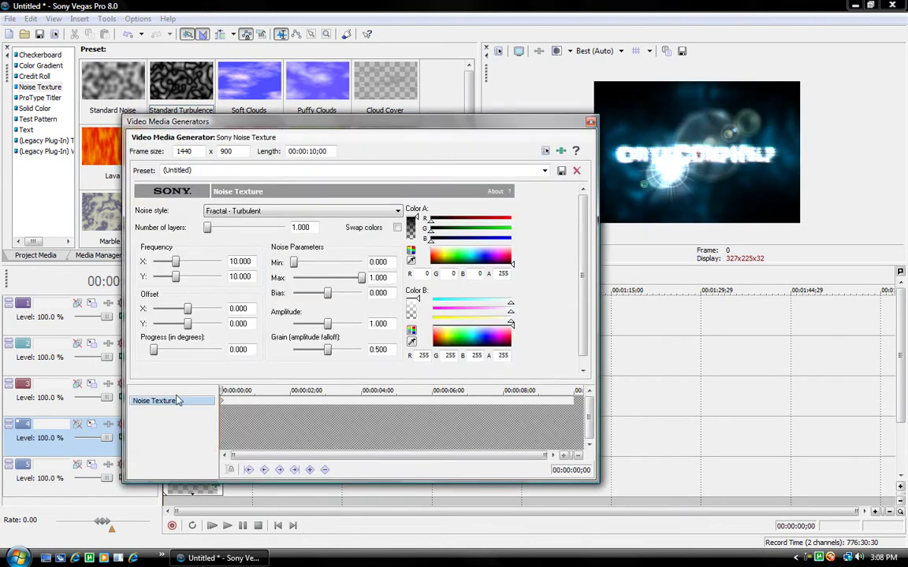
pyautogui.click(372, 213)
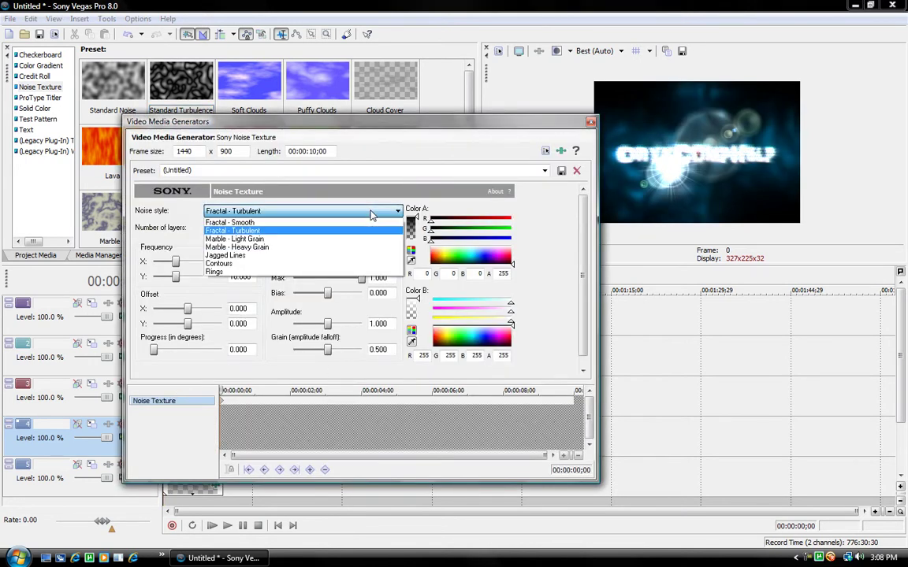
pyautogui.click(372, 214)
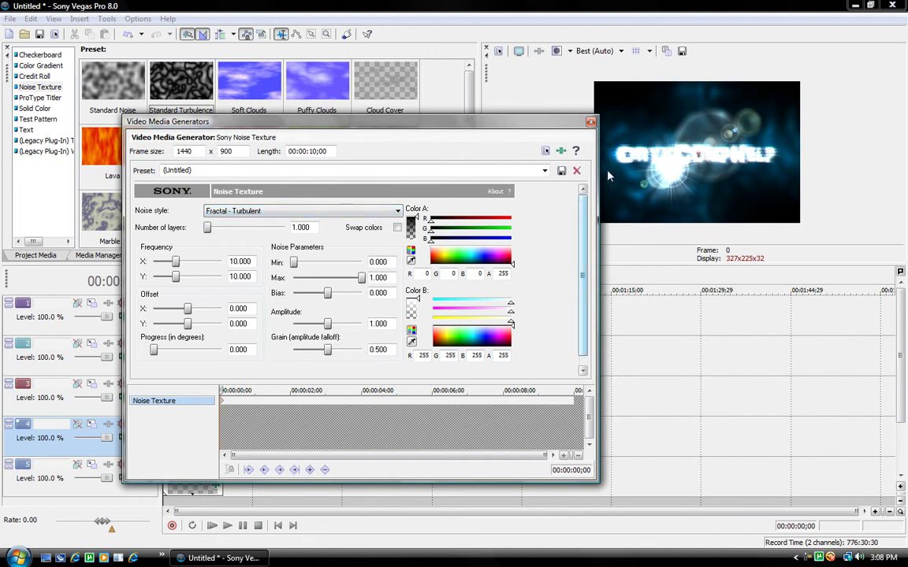
pyautogui.click(590, 123)
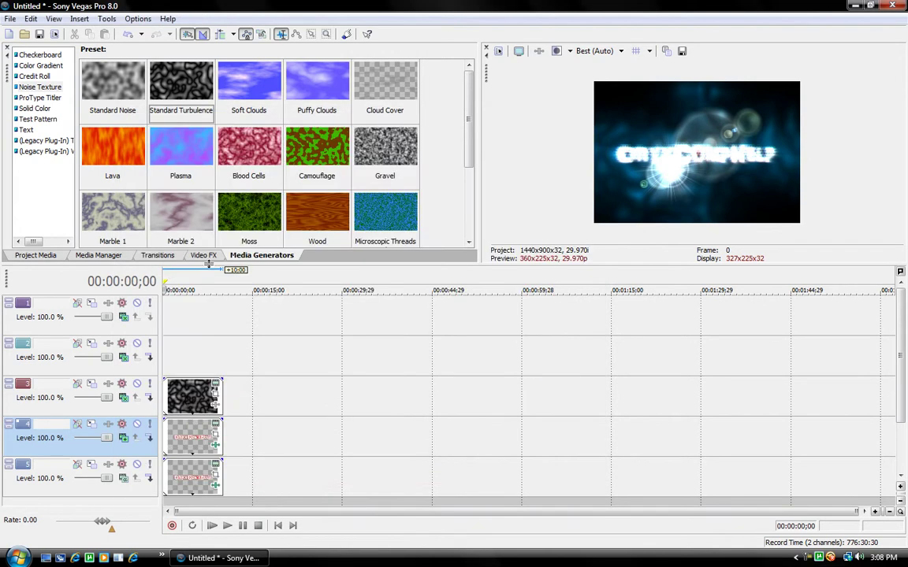
# Add a Lightning generator on track 2 with its first colour set to red
pyautogui.scroll(-3, 183, 160)
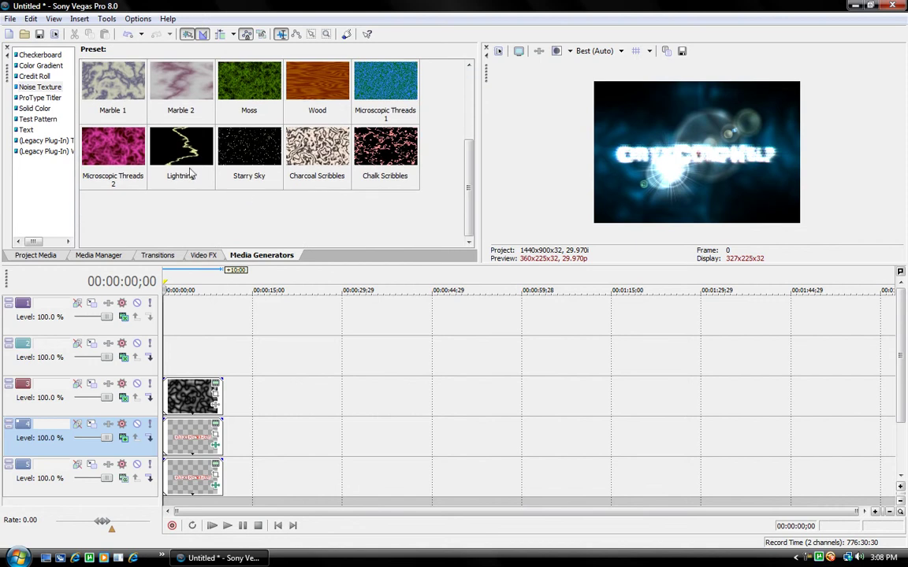
pyautogui.moveTo(179, 165); pyautogui.dragTo(164, 347)
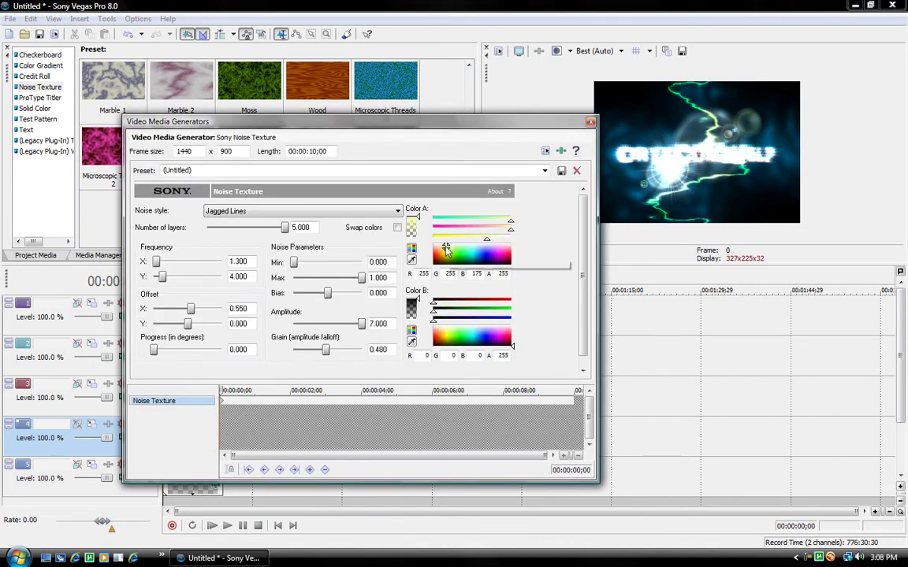
pyautogui.moveTo(446, 249)
pyautogui.mouseDown()
pyautogui.moveTo(477, 261)
pyautogui.moveTo(432, 260)
pyautogui.mouseUp()
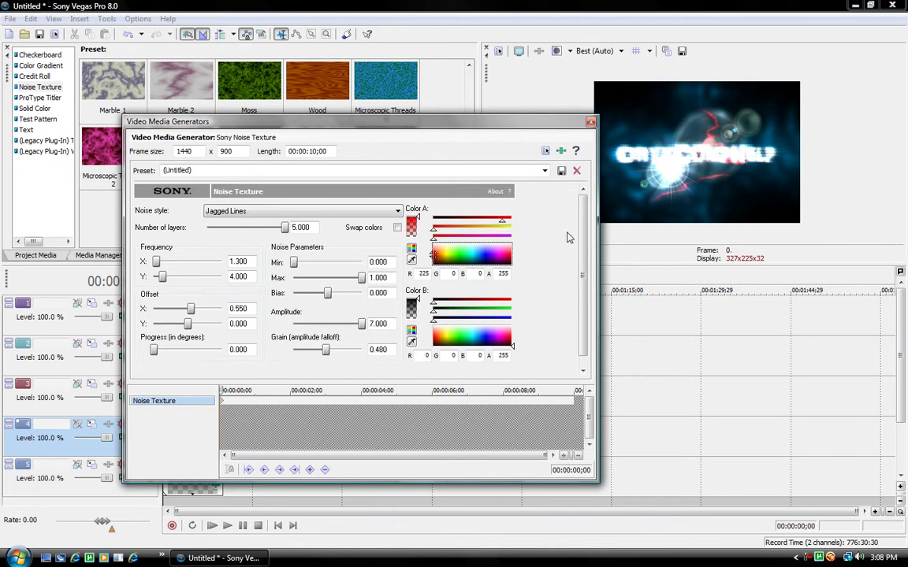
pyautogui.click(590, 123)
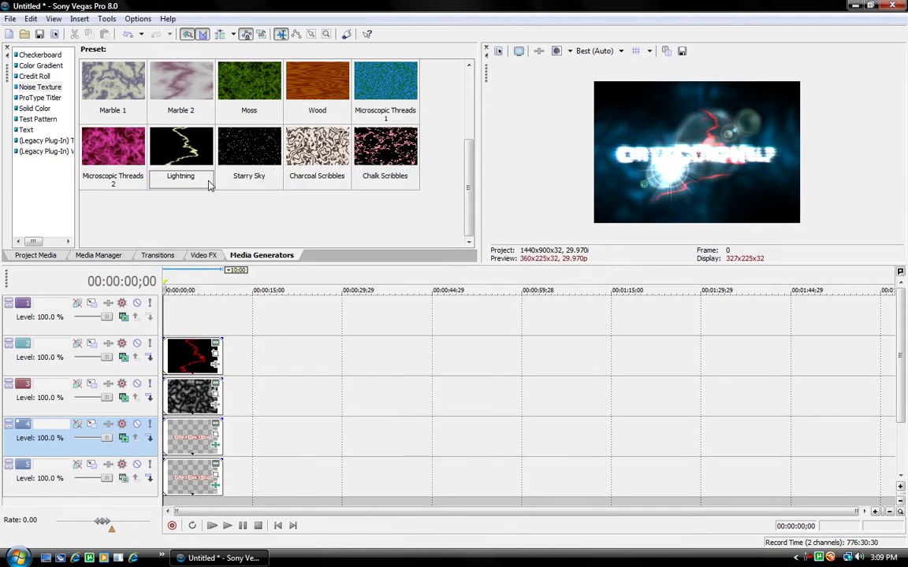
pyautogui.scroll(4, 457, 111)
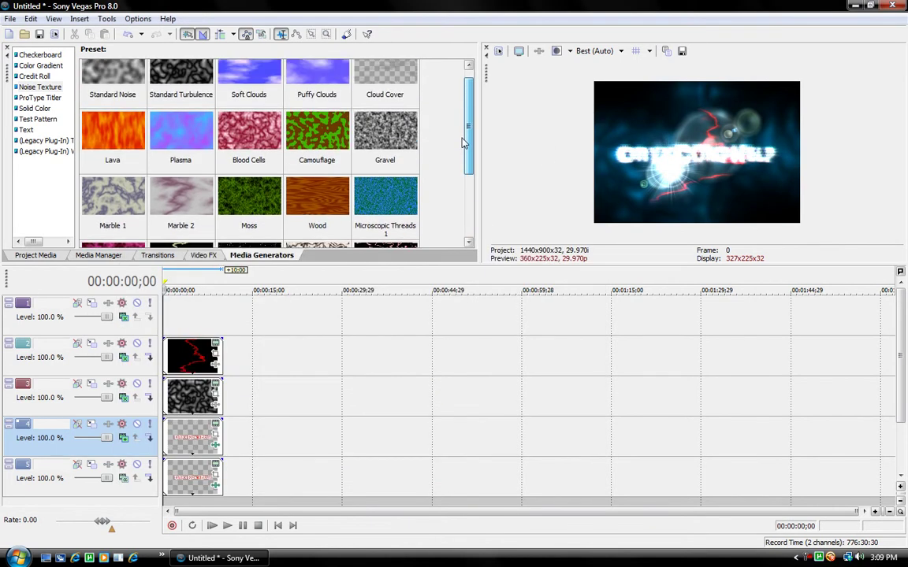
pyautogui.moveTo(181, 149); pyautogui.dragTo(170, 319)
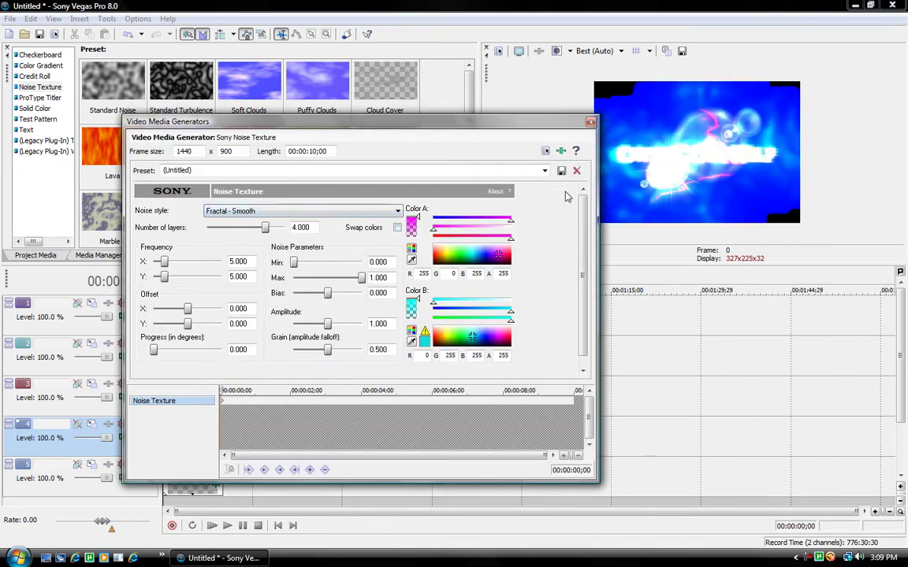
pyautogui.click(591, 121)
pyautogui.click(190, 311)
pyautogui.rightClick(189, 310)
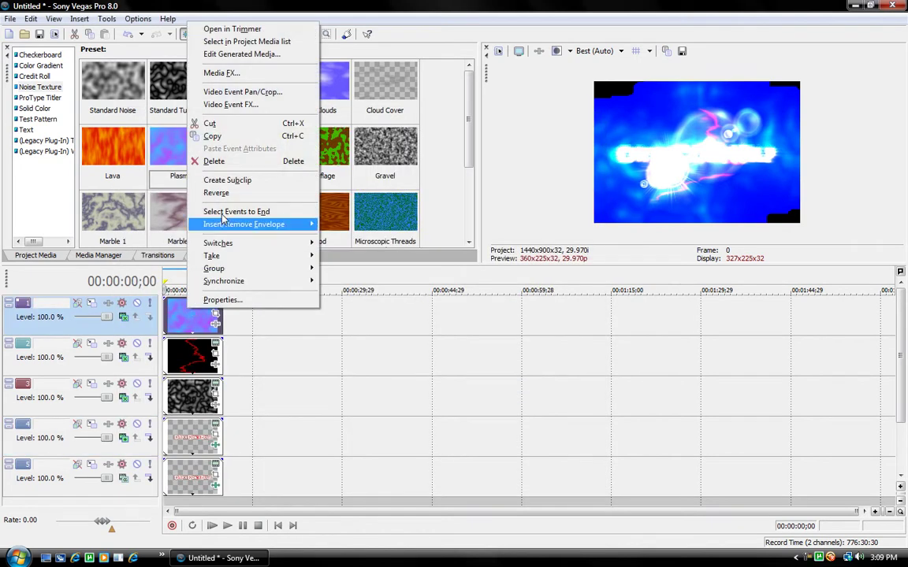
pyautogui.click(227, 161)
pyautogui.moveTo(131, 156); pyautogui.dragTo(167, 314)
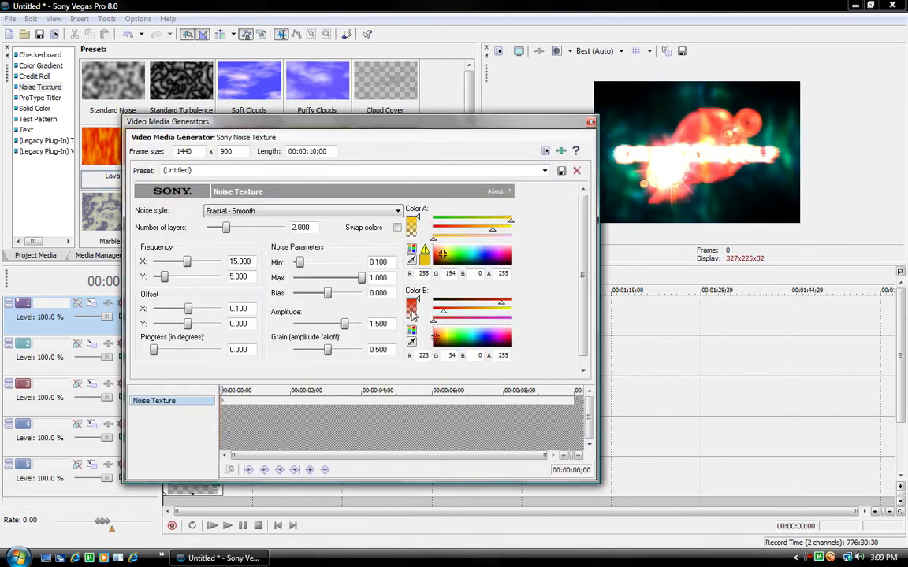
pyautogui.moveTo(485, 260)
pyautogui.mouseDown()
pyautogui.moveTo(509, 258)
pyautogui.moveTo(473, 261)
pyautogui.mouseUp()
pyautogui.moveTo(434, 338)
pyautogui.mouseDown()
pyautogui.moveTo(477, 342)
pyautogui.moveTo(484, 359)
pyautogui.moveTo(475, 347)
pyautogui.moveTo(512, 338)
pyautogui.moveTo(511, 357)
pyautogui.mouseUp()
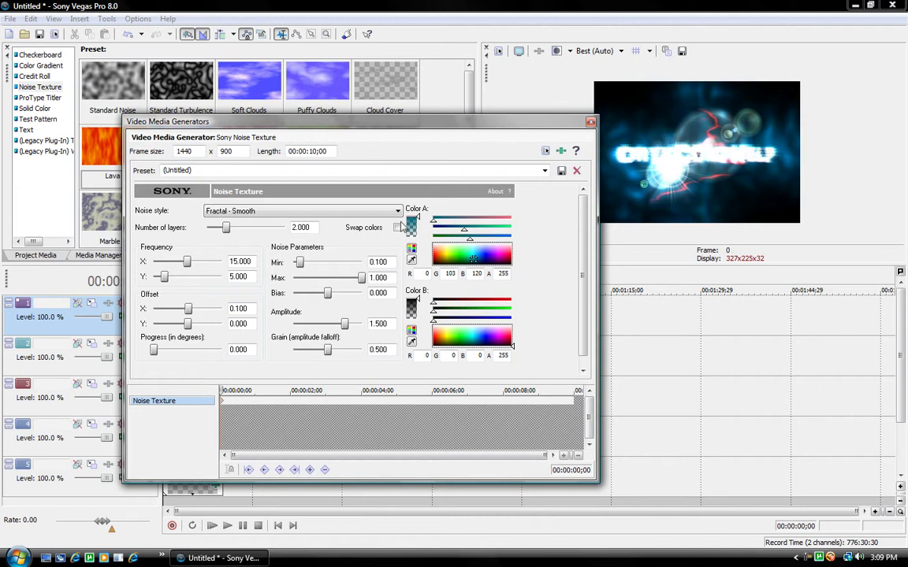
pyautogui.click(590, 125)
pyautogui.rightClick(176, 304)
# Replace the Lava event on track 1 with Lightning, keyframing Progress up to 10 at its end
pyautogui.click(197, 156)
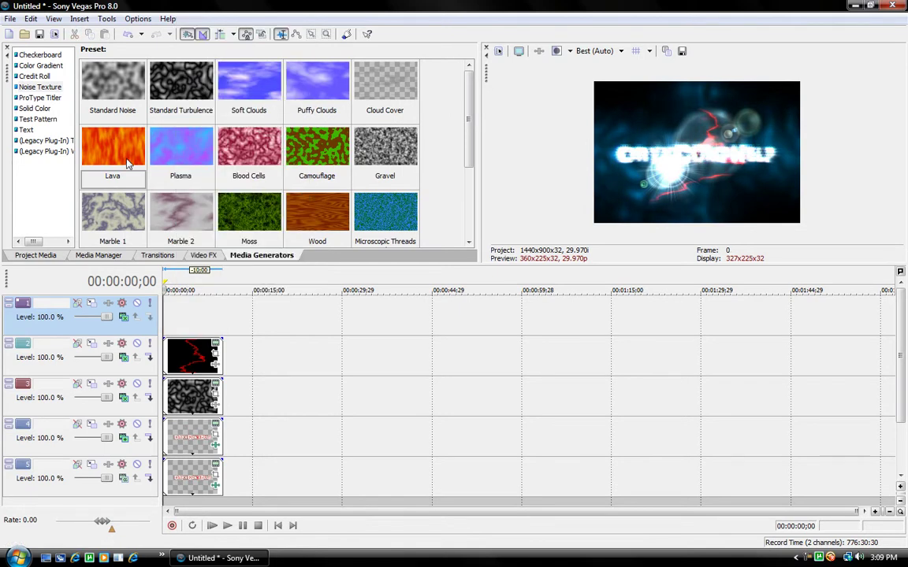
pyautogui.scroll(-4, 423, 131)
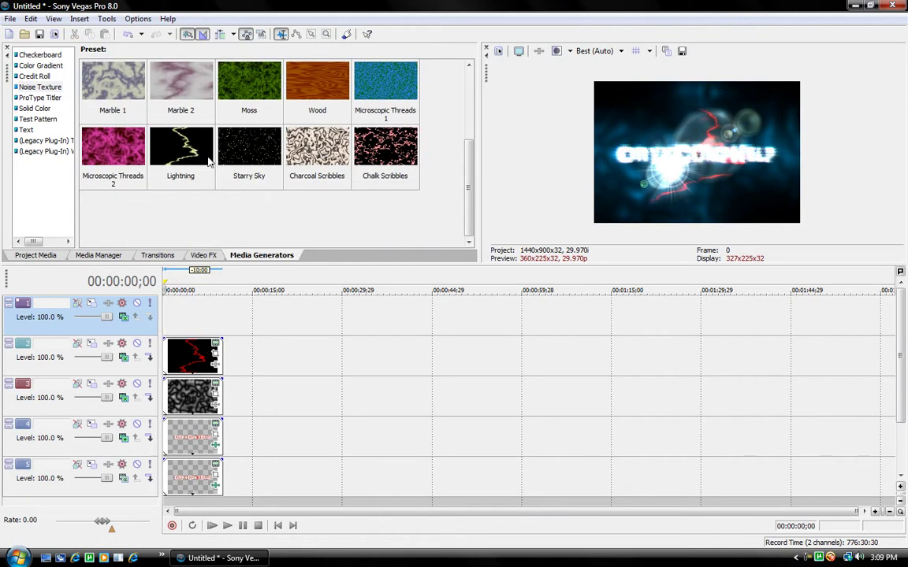
pyautogui.moveTo(188, 148); pyautogui.dragTo(167, 333)
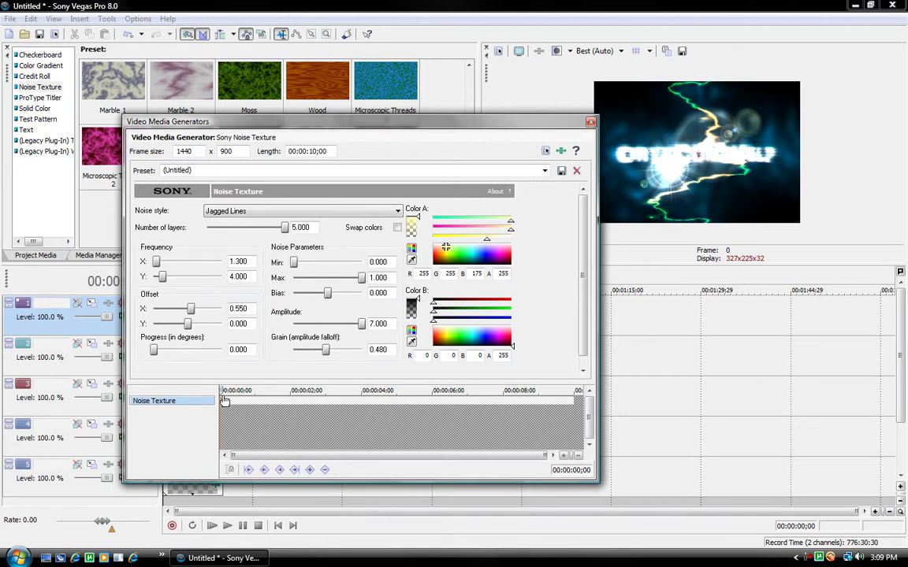
pyautogui.moveTo(222, 390); pyautogui.dragTo(584, 396)
pyautogui.moveTo(156, 356); pyautogui.dragTo(258, 355)
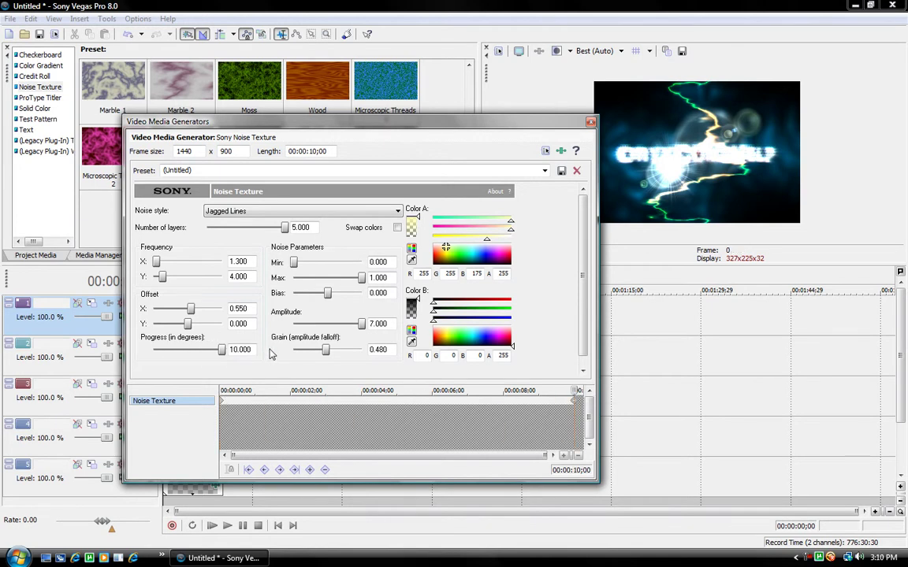
pyautogui.click(591, 124)
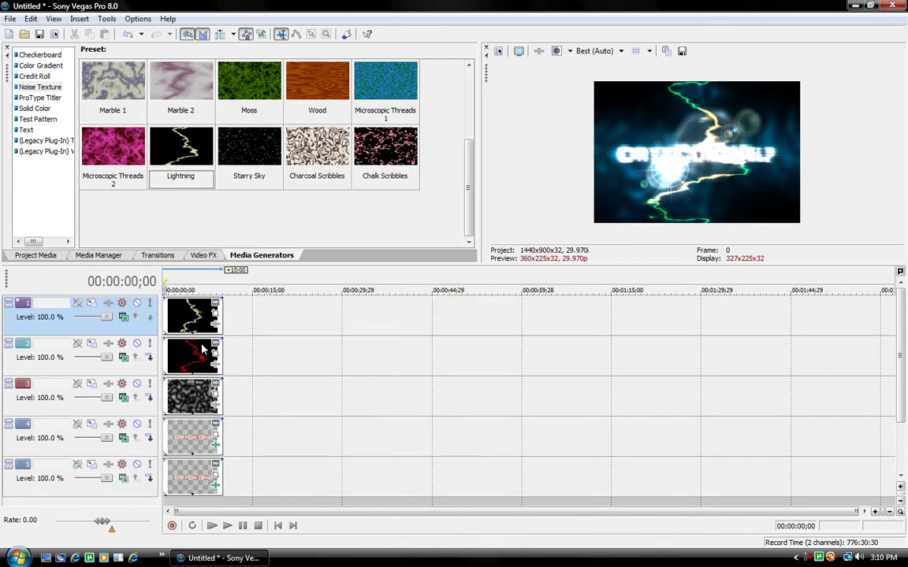
# Start the lightning clip slightly later and recolour it teal at frame 247
pyautogui.moveTo(197, 323); pyautogui.dragTo(212, 323)
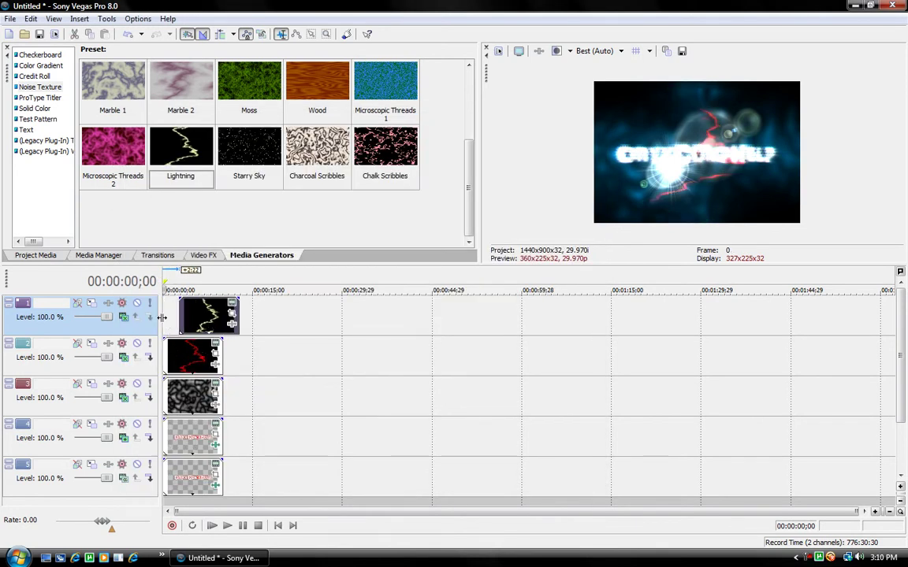
pyautogui.click(186, 316)
pyautogui.click(207, 316)
pyautogui.click(213, 316)
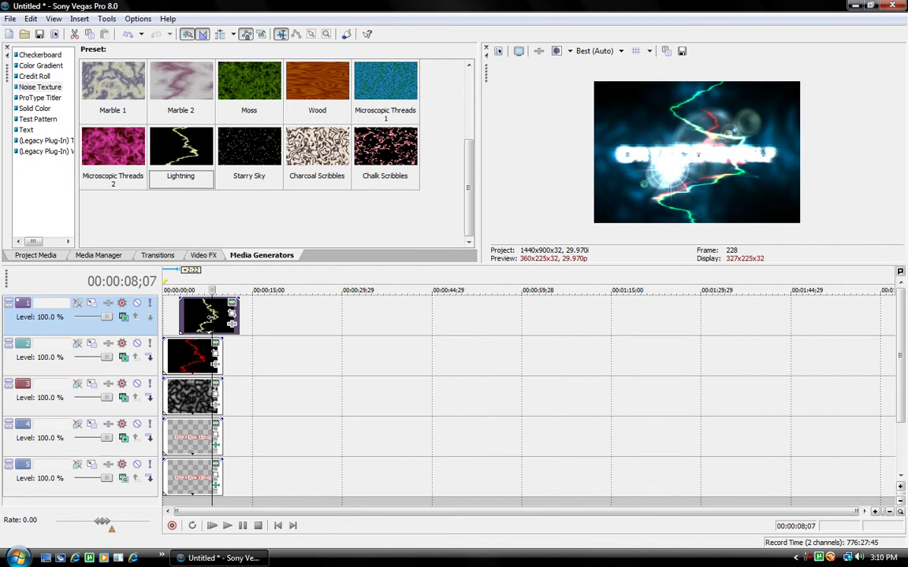
pyautogui.click(232, 314)
pyautogui.moveTo(447, 248); pyautogui.dragTo(475, 260)
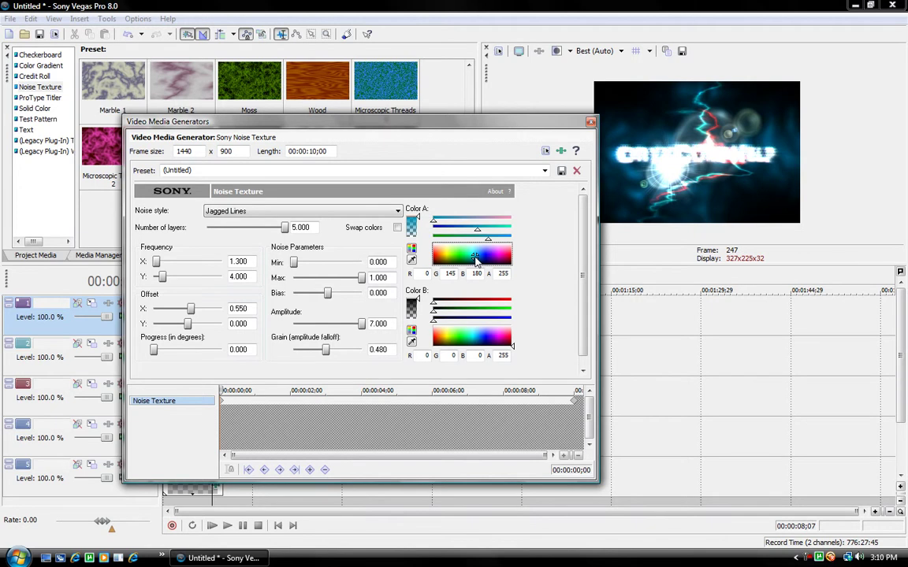
# Set the preview quality to Best (Full) for a full-resolution frame
pyautogui.click(591, 124)
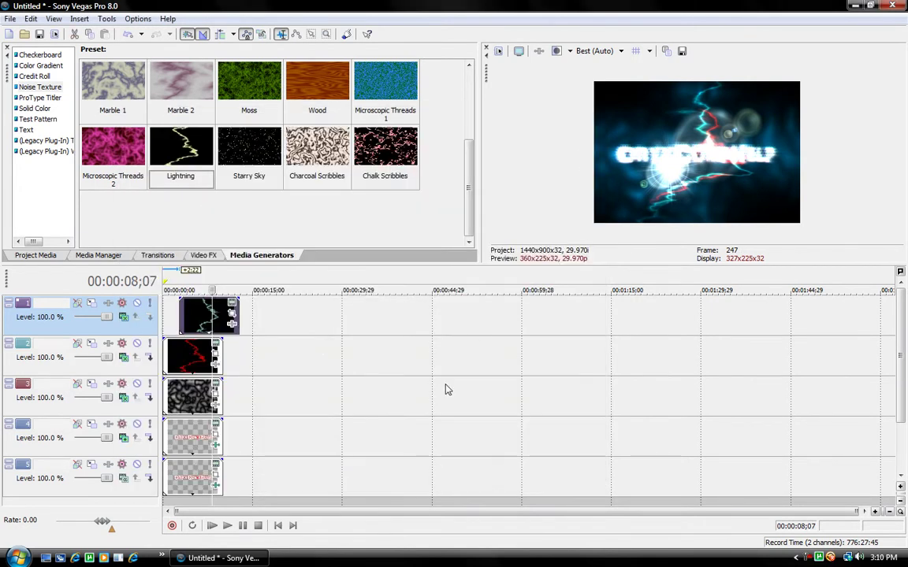
pyautogui.click(621, 51)
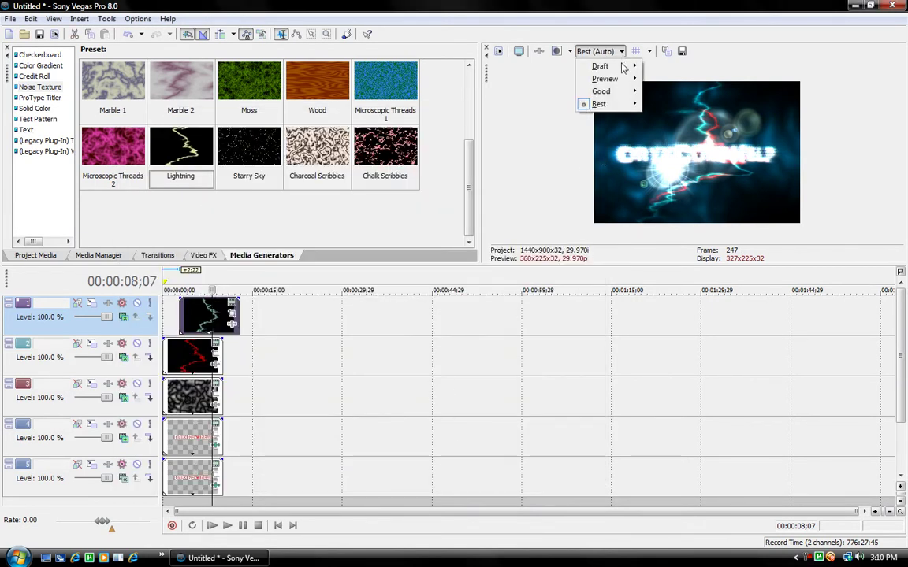
pyautogui.moveTo(606, 104)
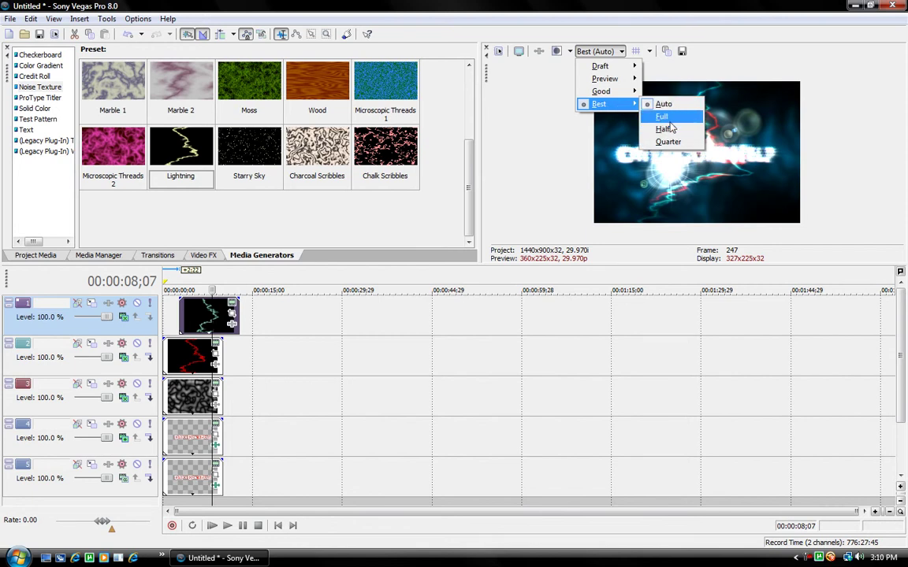
pyautogui.click(662, 116)
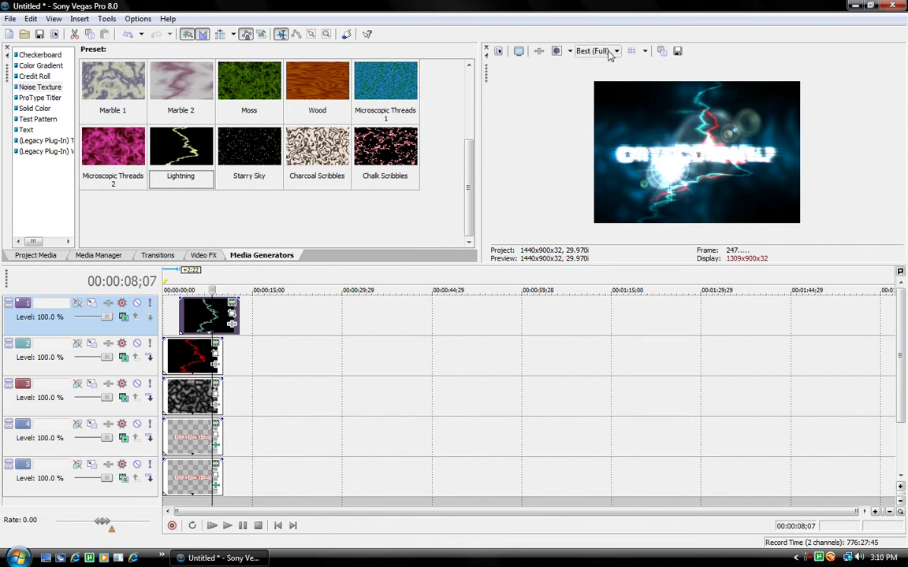
pyautogui.click(598, 51)
pyautogui.moveTo(610, 104)
pyautogui.click(669, 117)
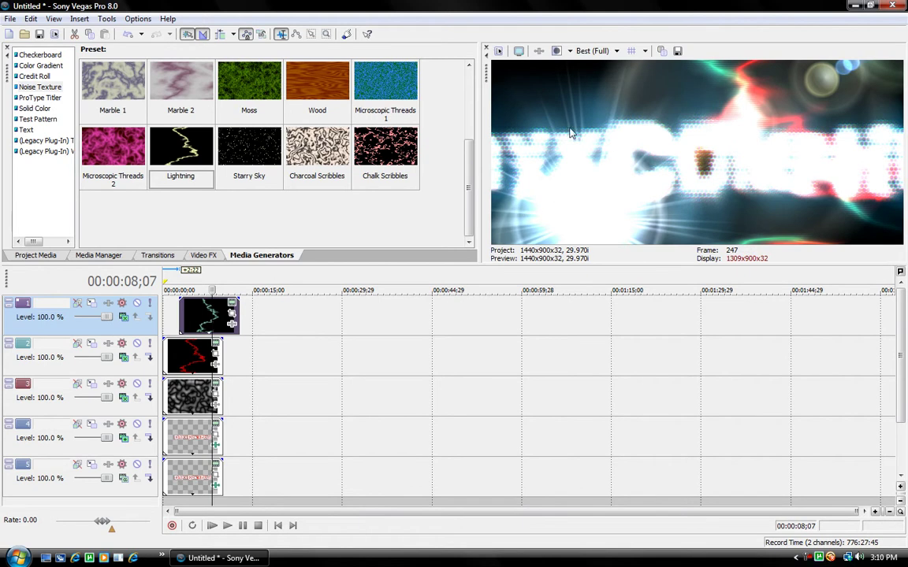
# Save the current frame as Image1.jpg and quit Vegas without saving the project
pyautogui.click(679, 52)
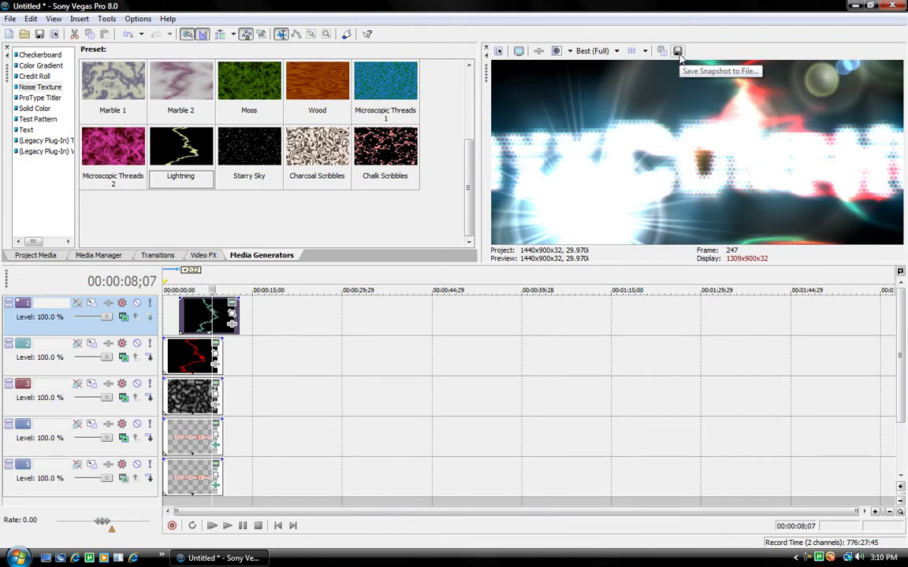
pyautogui.click(678, 52)
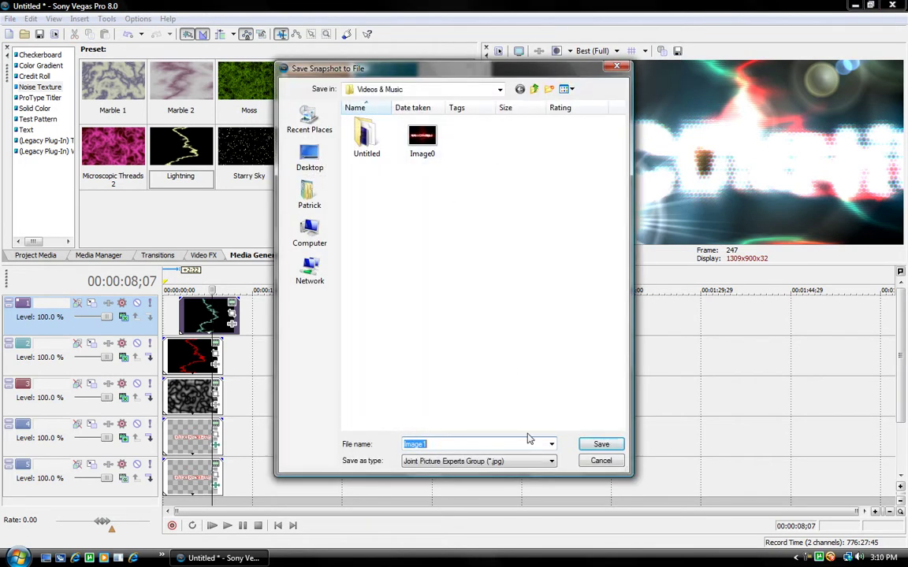
pyautogui.click(602, 444)
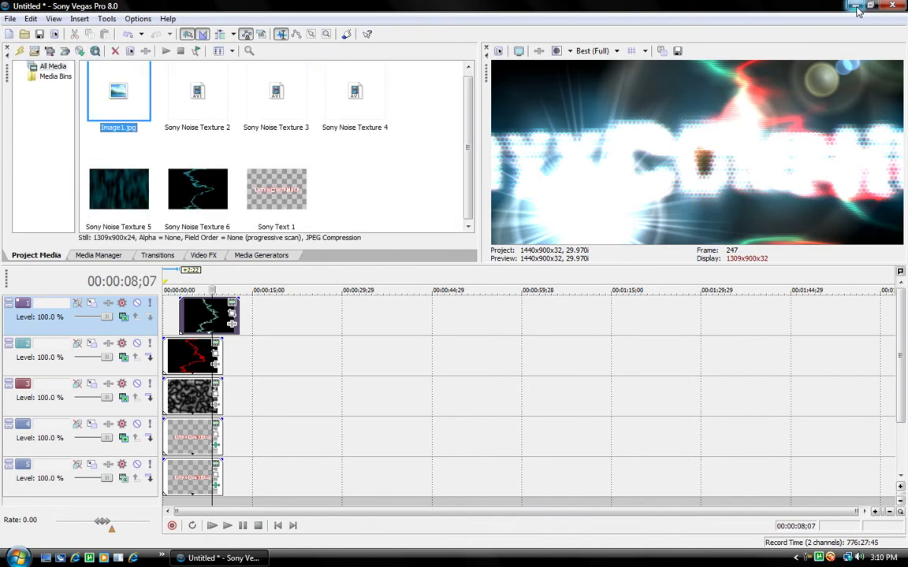
pyautogui.click(892, 7)
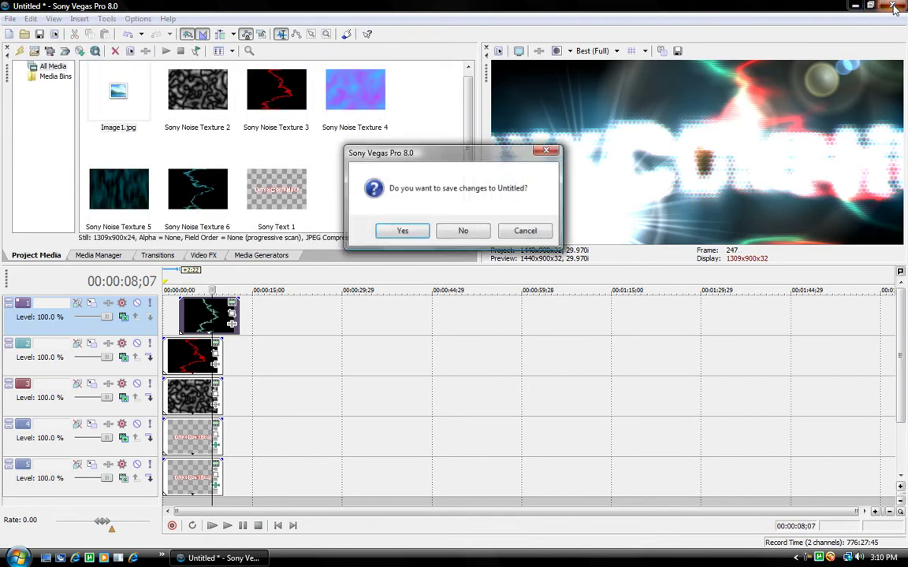
pyautogui.click(463, 231)
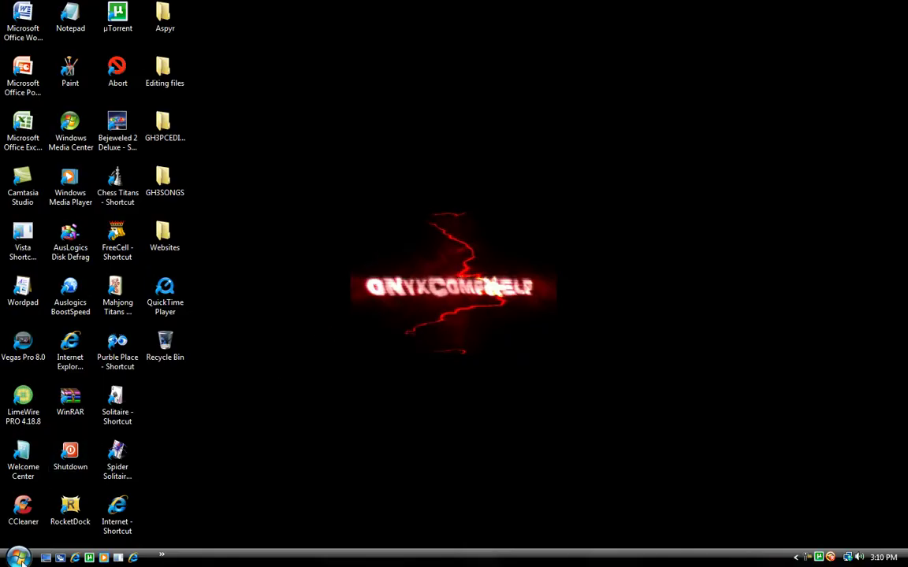
# Set the new lightning title image as the desktop background through Personalization
pyautogui.rightClick(309, 344)
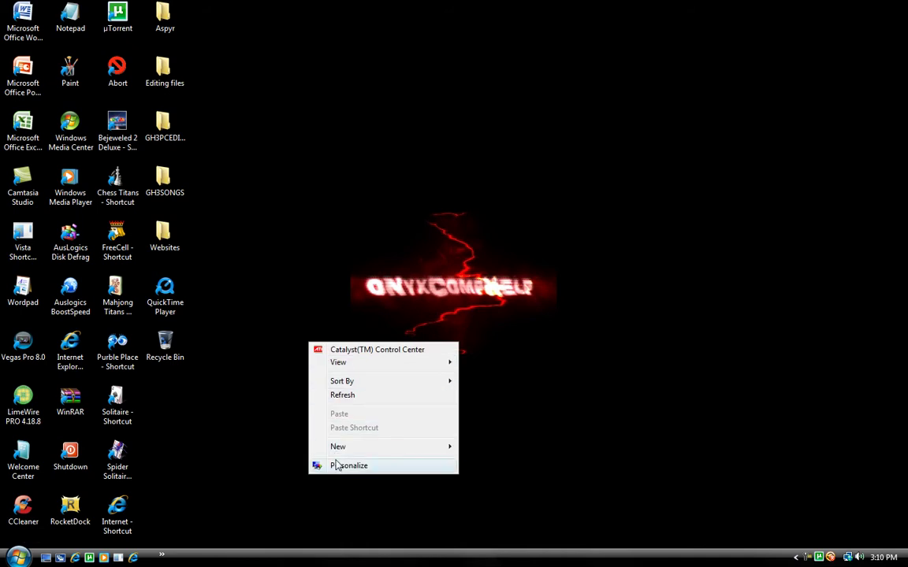
pyautogui.click(339, 465)
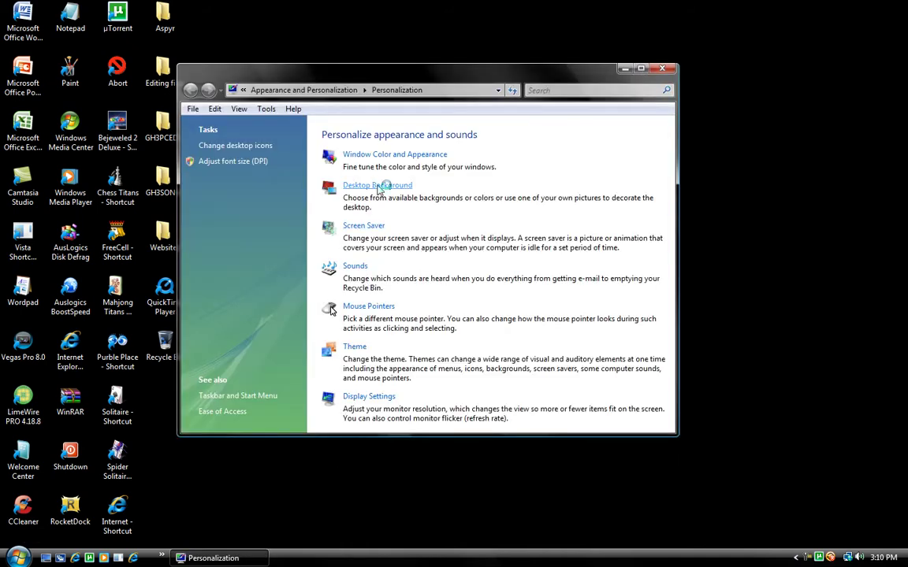
pyautogui.click(379, 186)
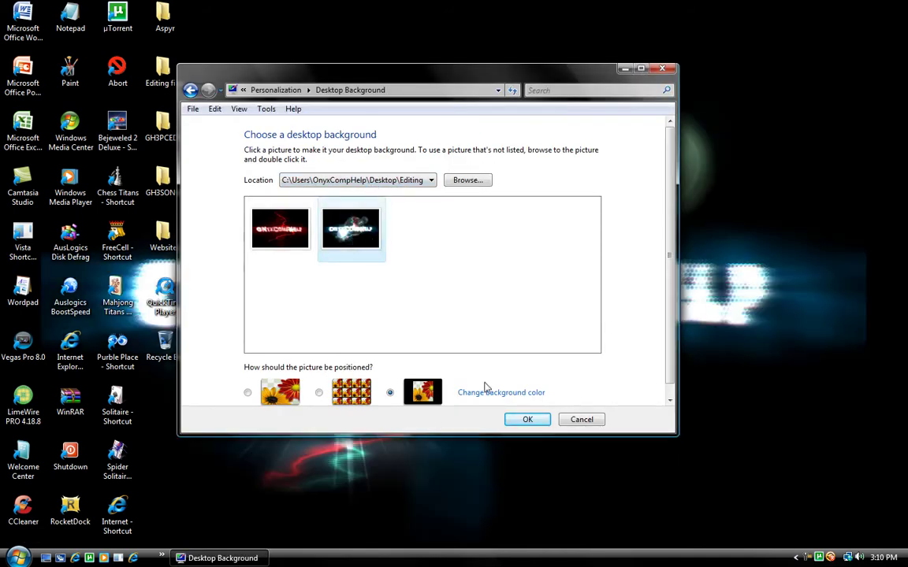
pyautogui.click(528, 419)
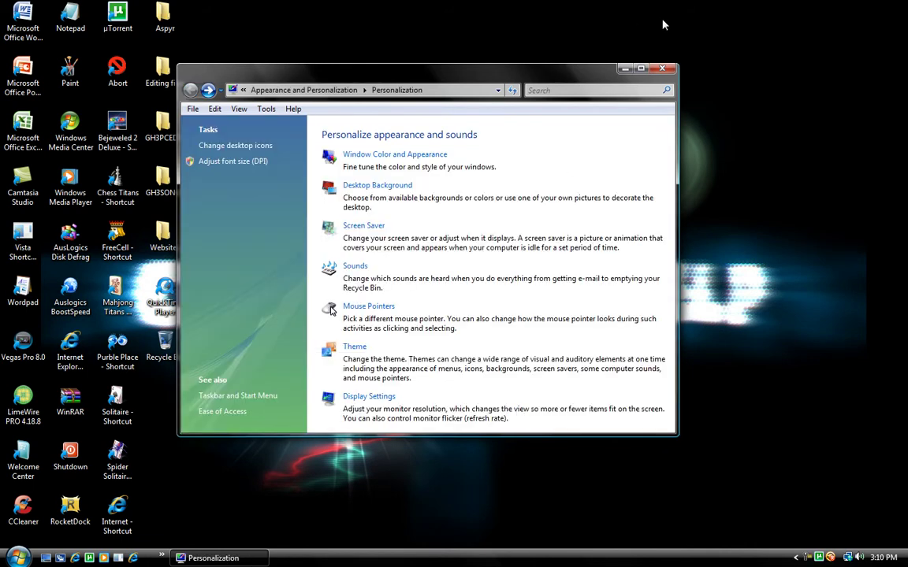
pyautogui.click(662, 69)
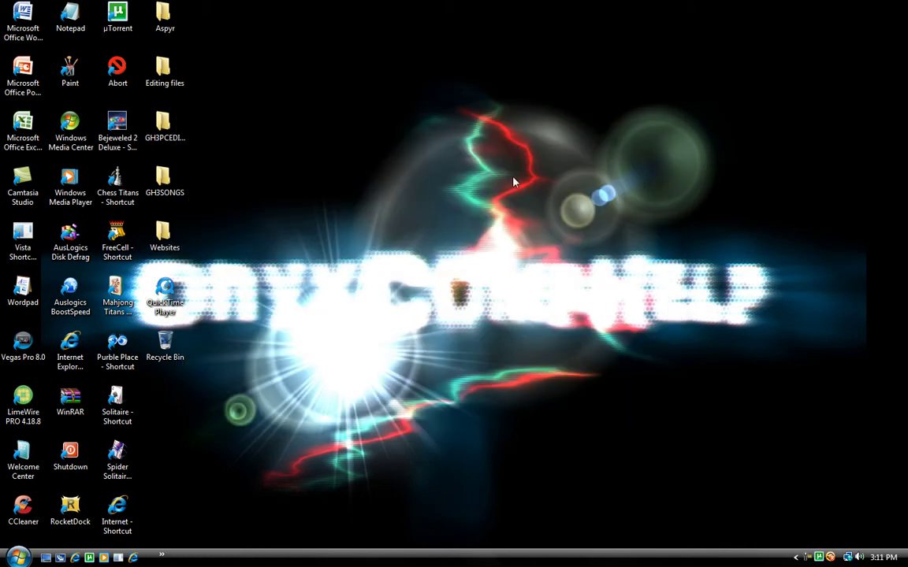